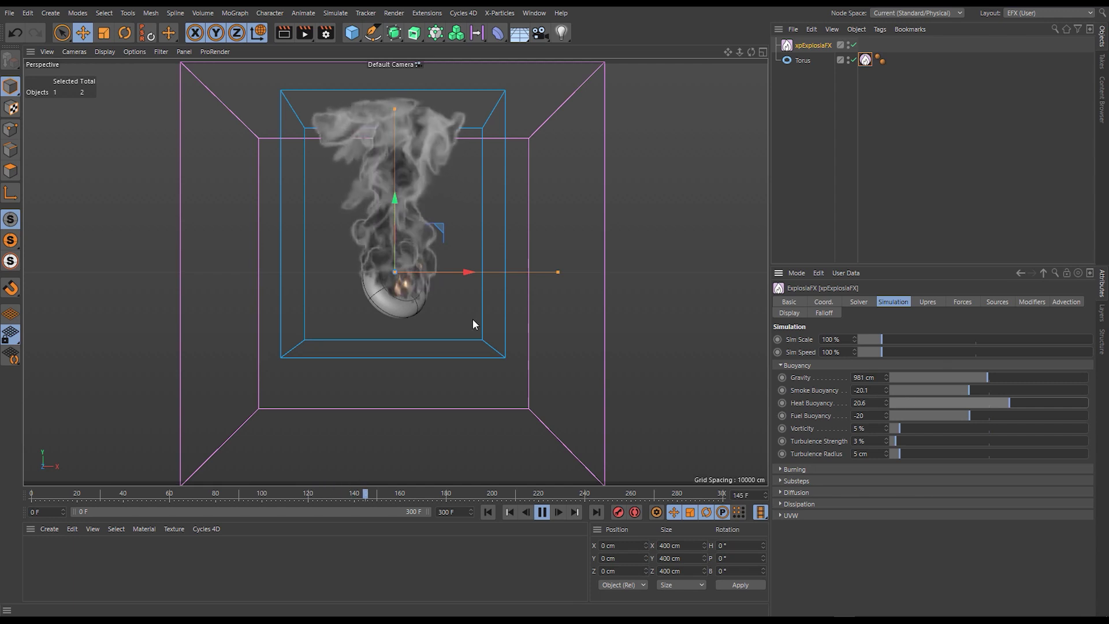
# Enter -100 for a buoyancy value and rewind the simulation to frame 0
pyautogui.doubleClick(874, 390)
pyautogui.write('-100')
pyautogui.press('Return')
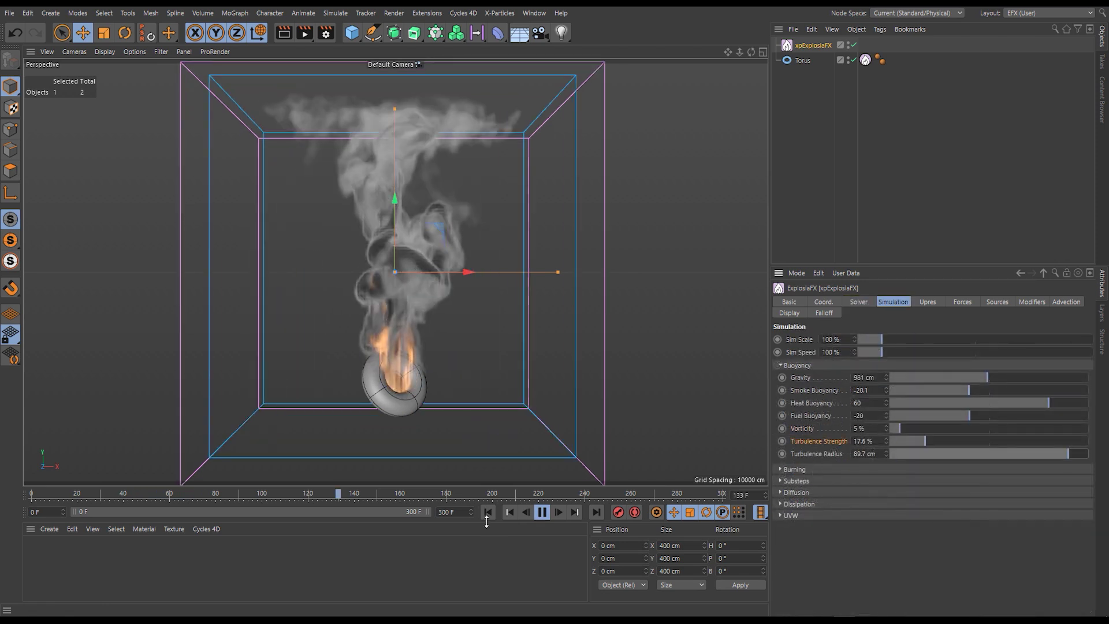
pyautogui.click(487, 514)
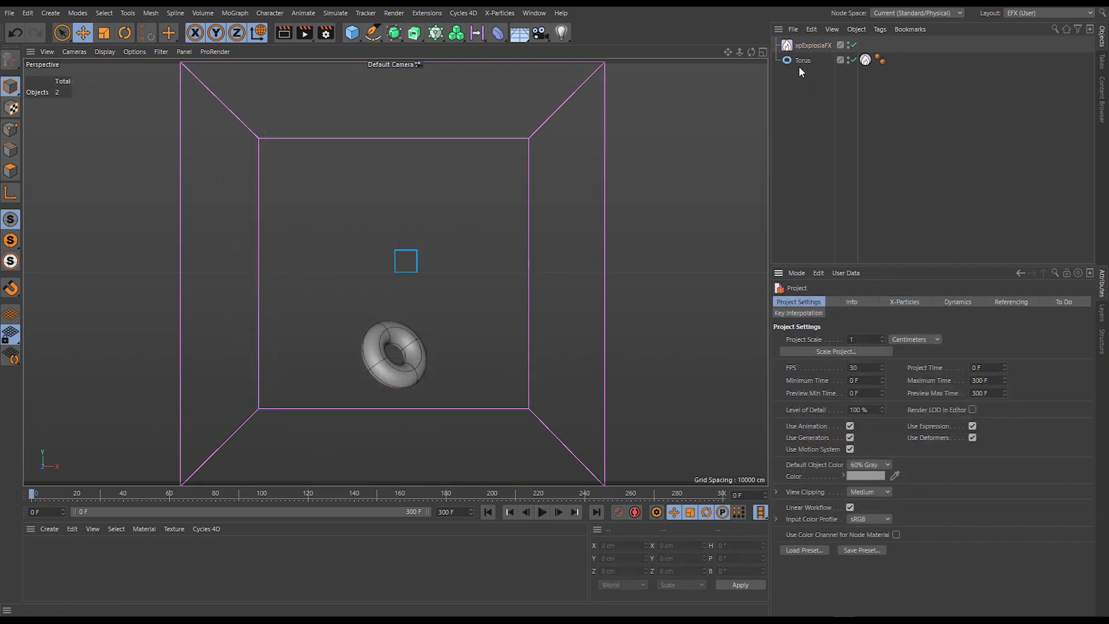
# Select the torus's xpExplosiaFX Source tag and play the fire simulation through frame 300
pyautogui.click(864, 60)
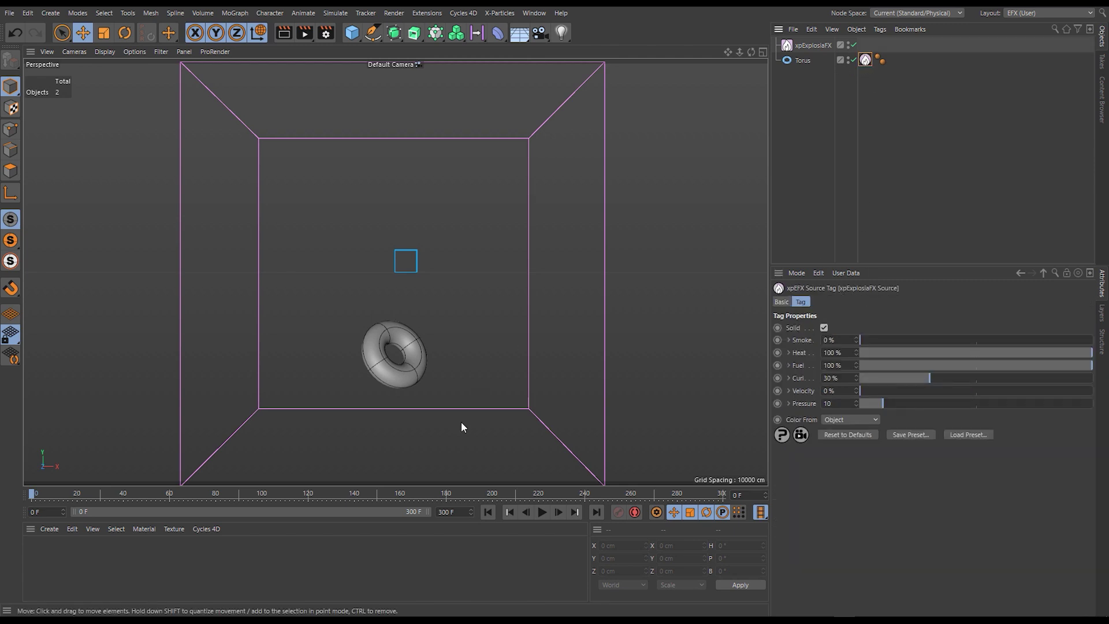
pyautogui.click(540, 512)
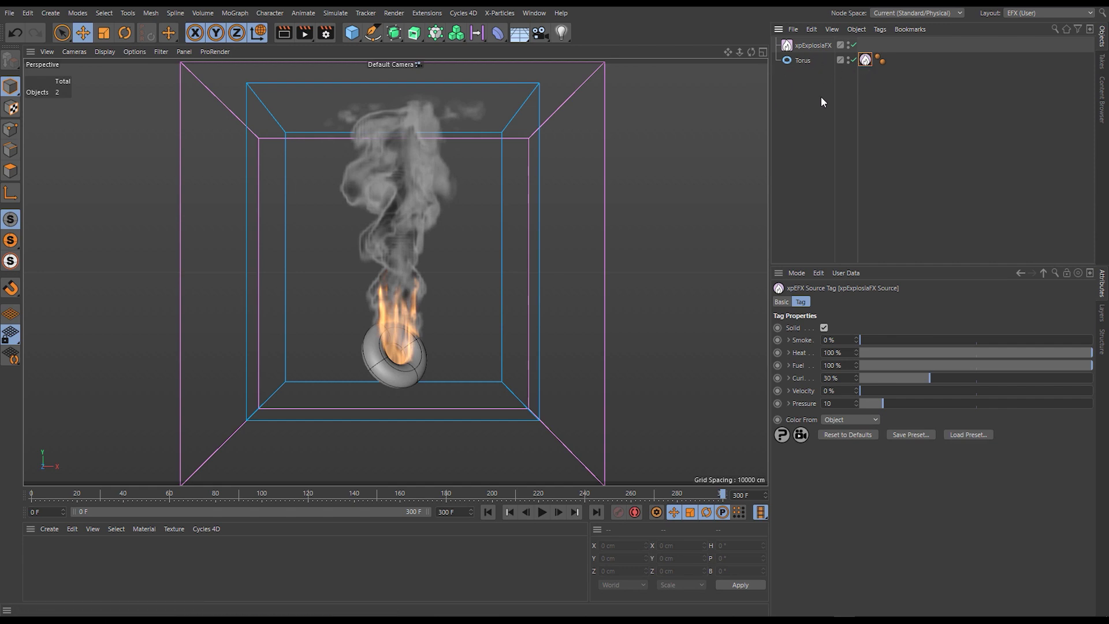
# Select xpExplosiaFX and expand the Buoyancy group in its Simulation tab
pyautogui.click(812, 44)
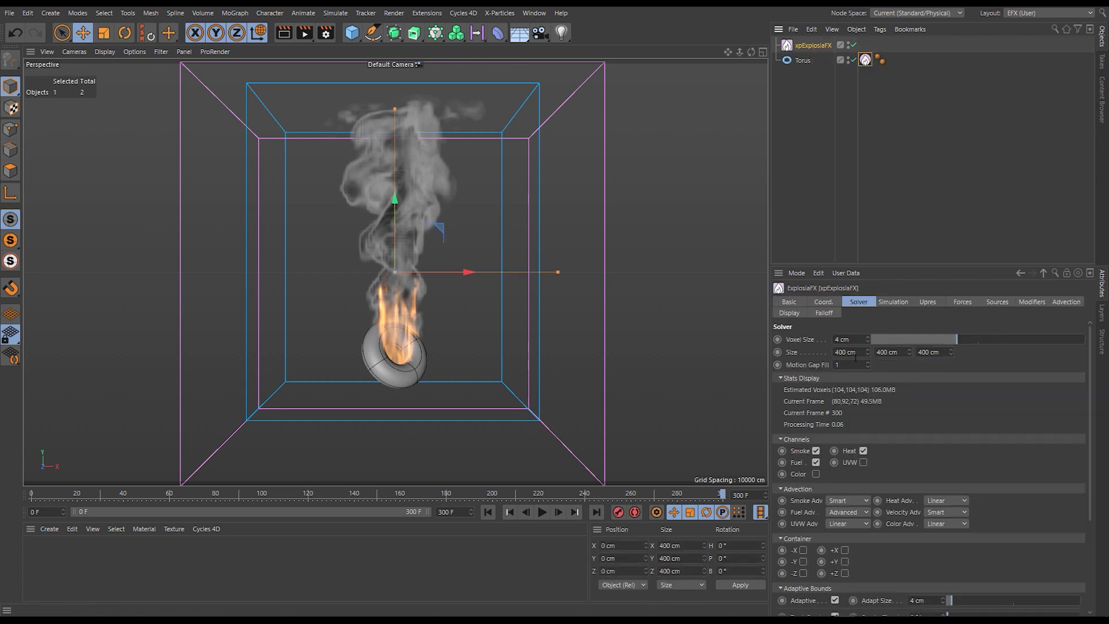
pyautogui.click(893, 301)
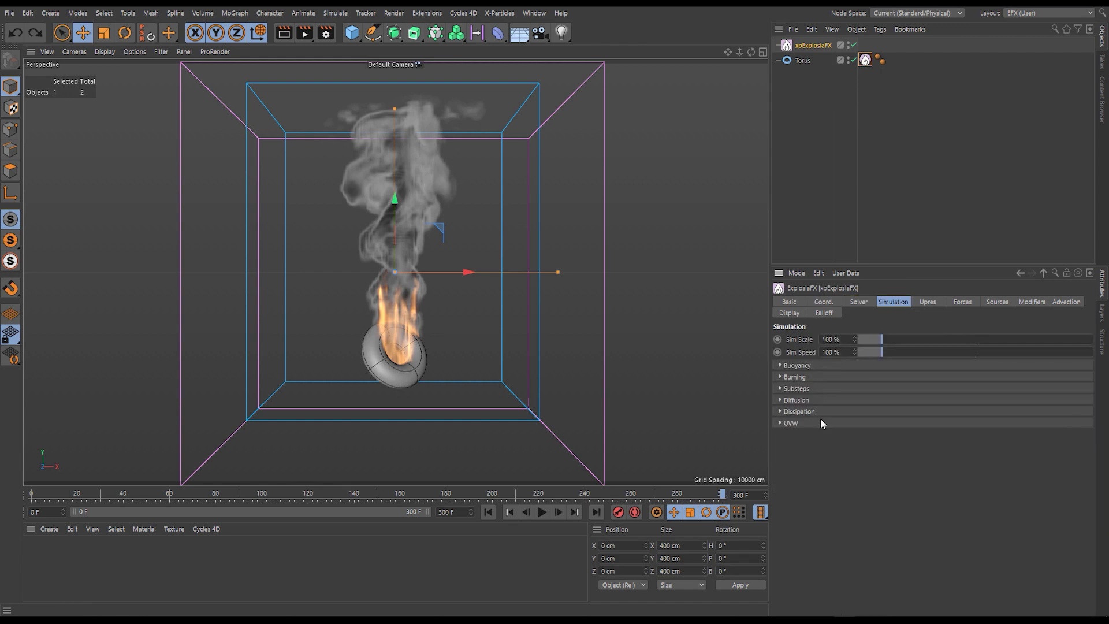
pyautogui.click(804, 365)
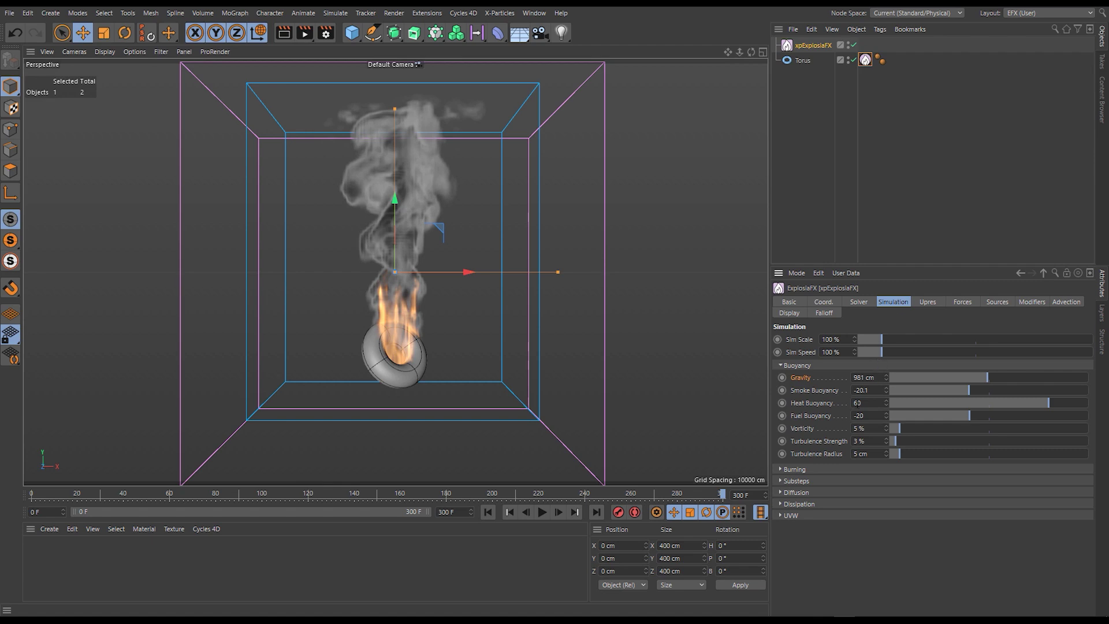
# Replay the fire simulation from the first frame and pause it at frame 121
pyautogui.click(490, 511)
pyautogui.click(541, 512)
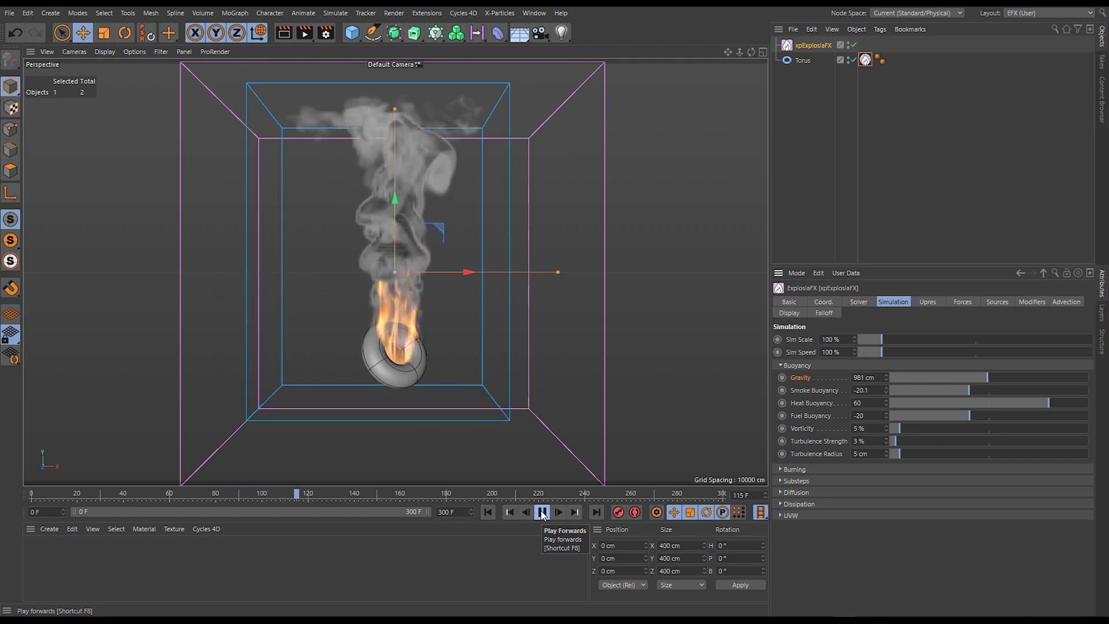
pyautogui.click(541, 512)
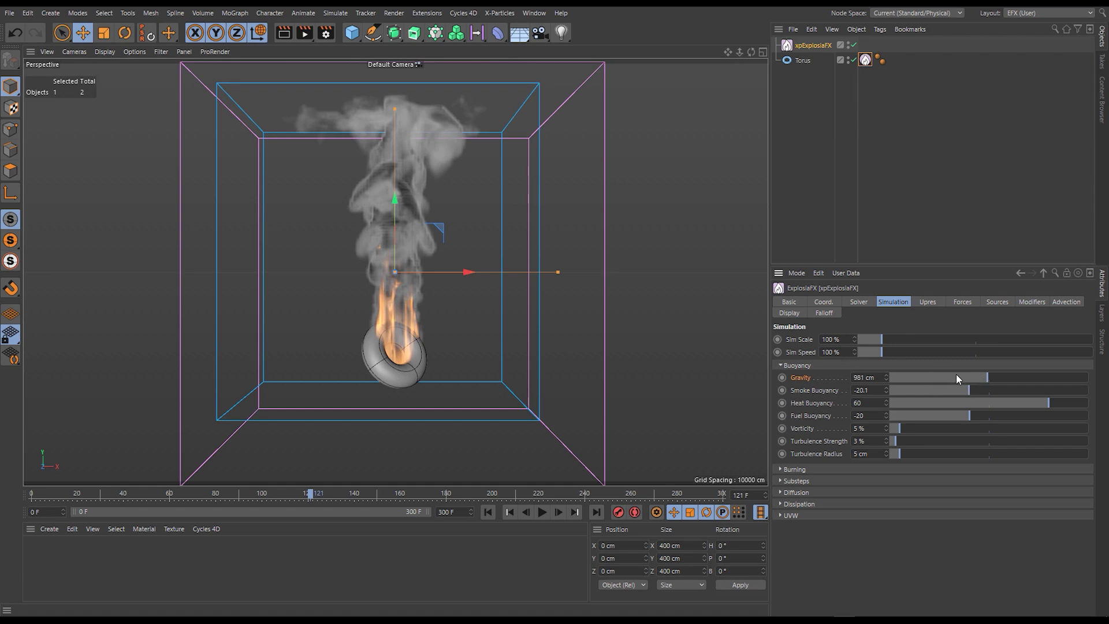
# Set Gravity to 0 cm and rerun the simulation, stopping at frame 147 with F8
pyautogui.moveTo(979, 376); pyautogui.dragTo(784, 380)
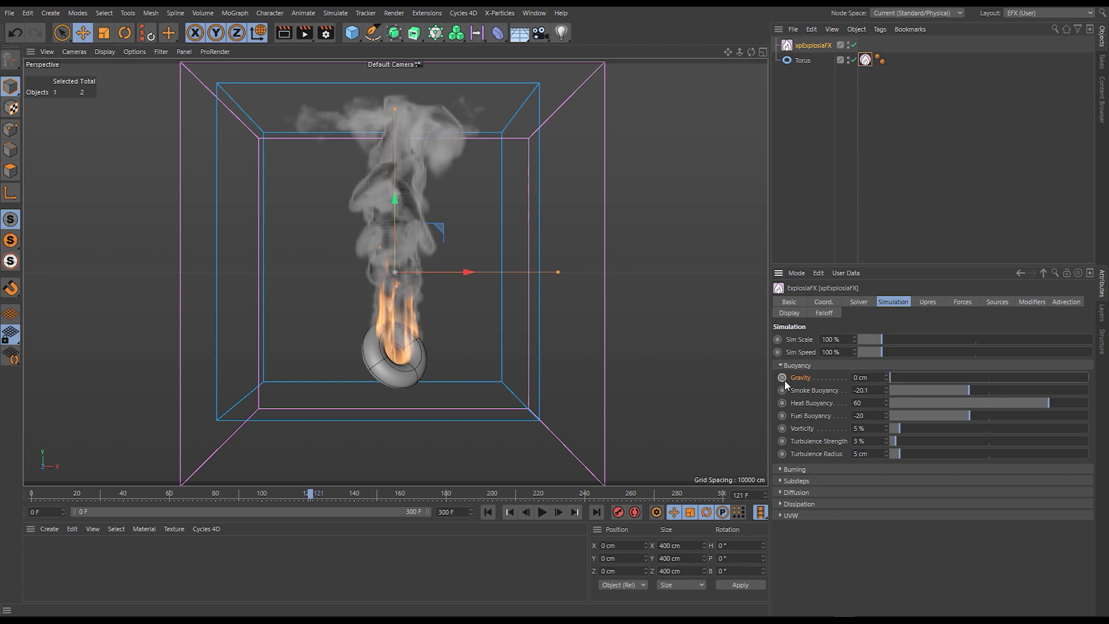
pyautogui.click(487, 512)
pyautogui.click(542, 512)
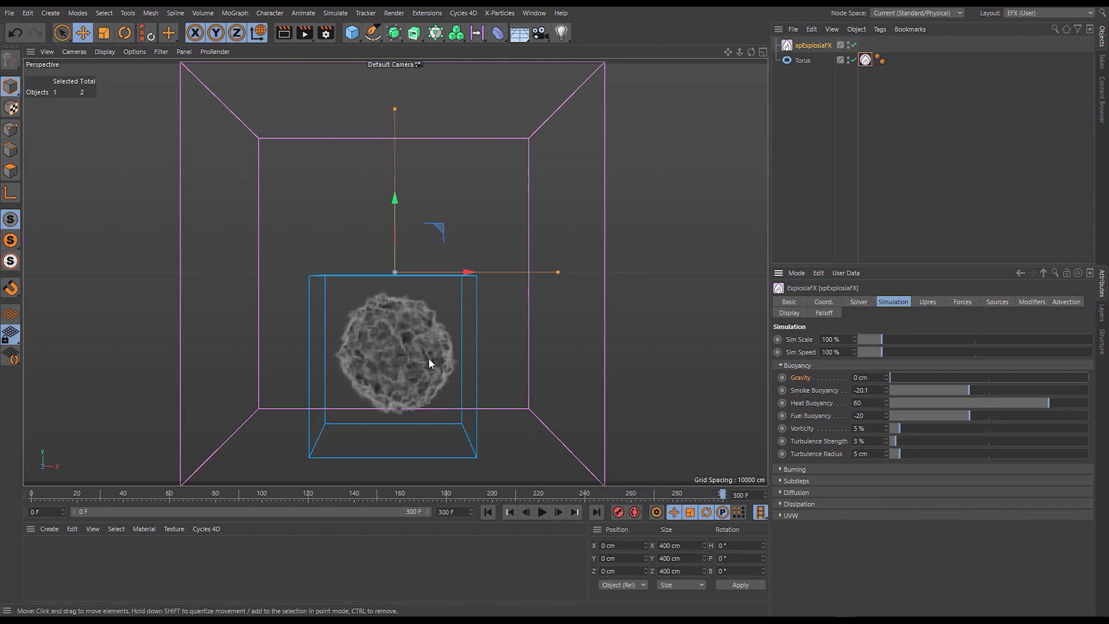
pyautogui.click(488, 511)
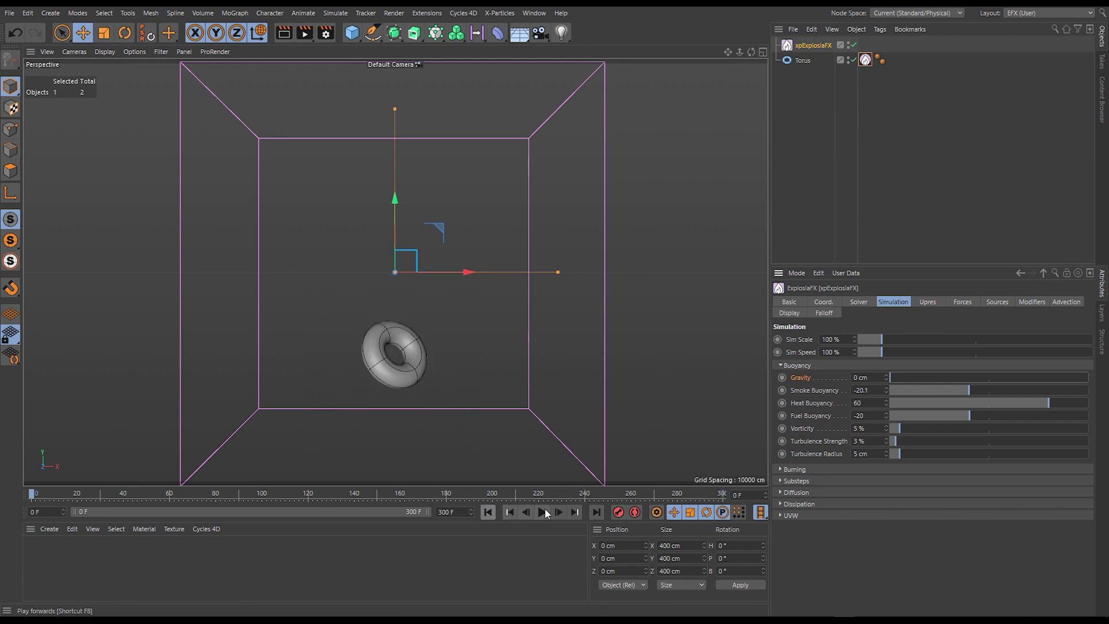
pyautogui.click(543, 512)
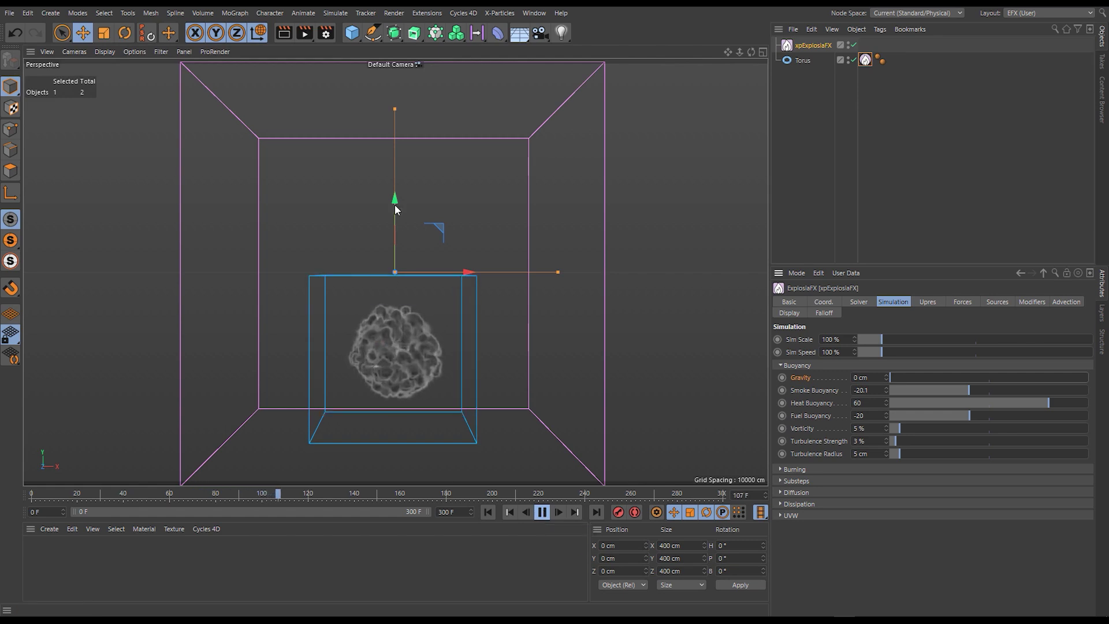
pyautogui.press('F8')
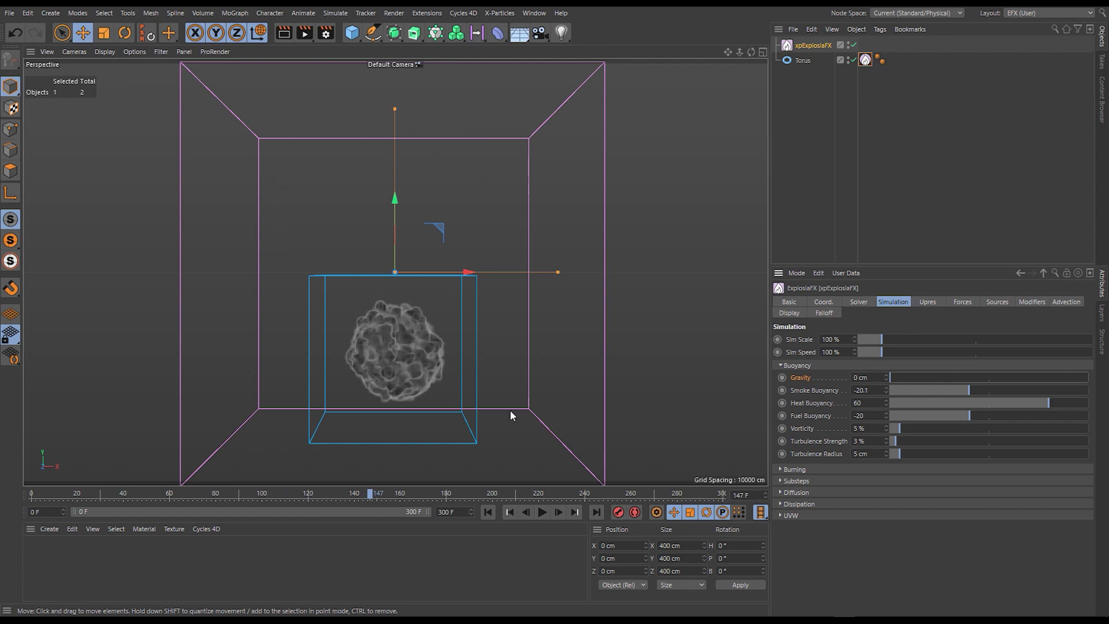
# Reset Gravity to its default 981 cm and replay the simulation, pausing at frame 66
pyautogui.rightClick(811, 378)
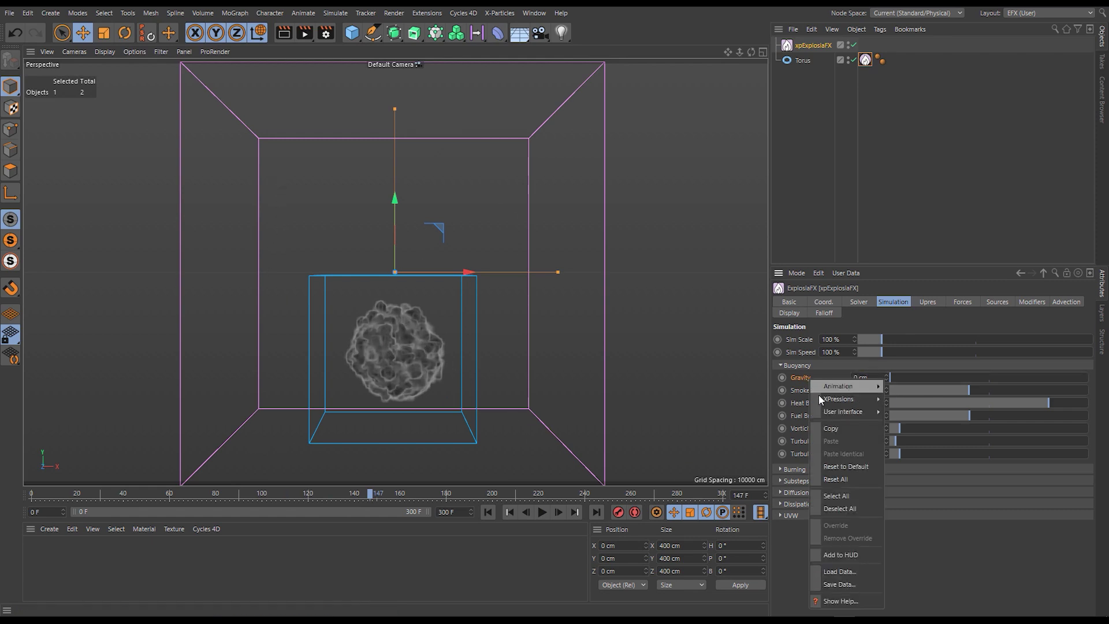
pyautogui.click(845, 467)
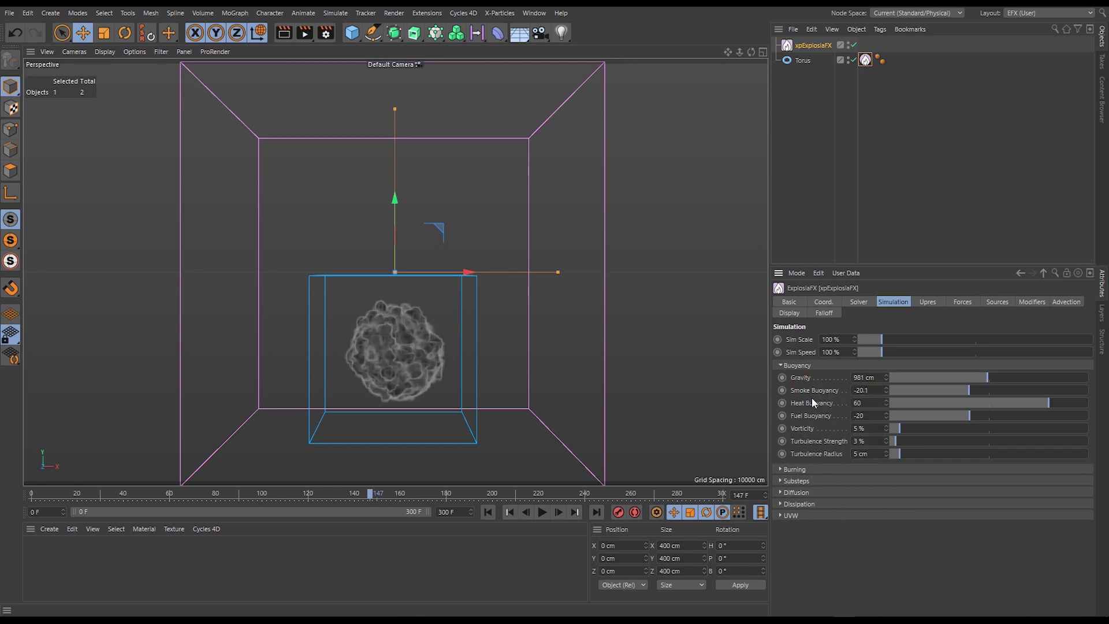
pyautogui.click(487, 512)
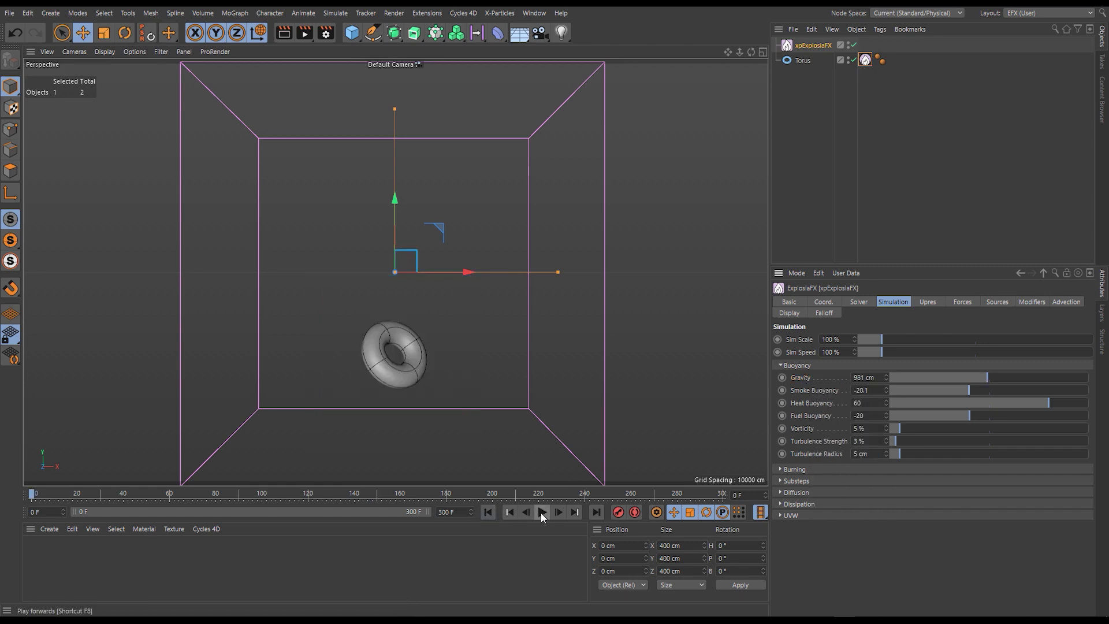
pyautogui.click(541, 512)
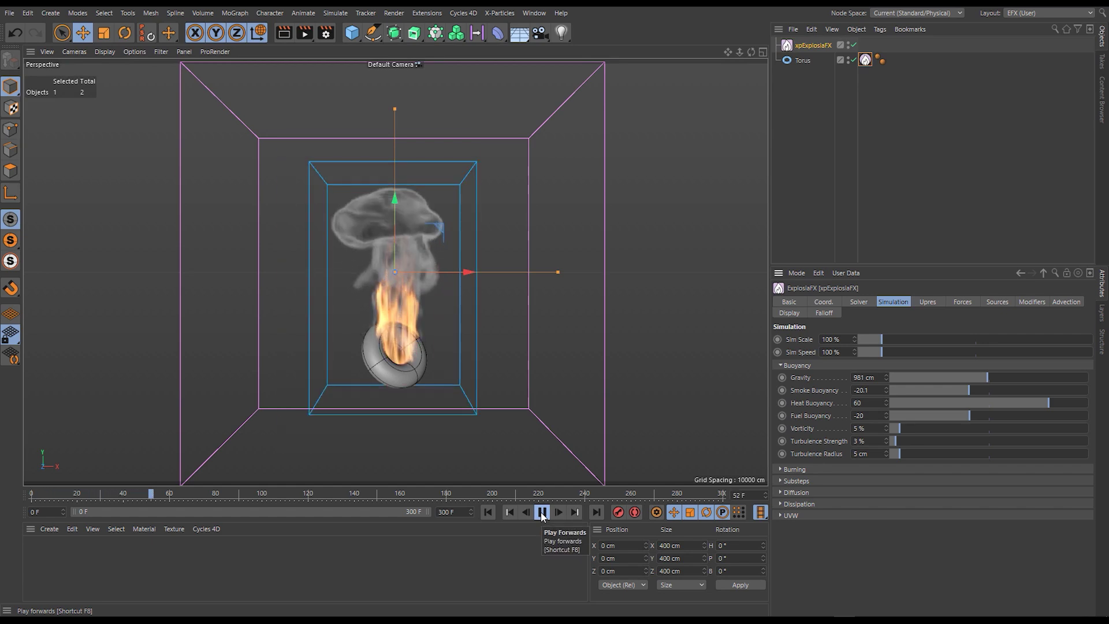
pyautogui.click(542, 511)
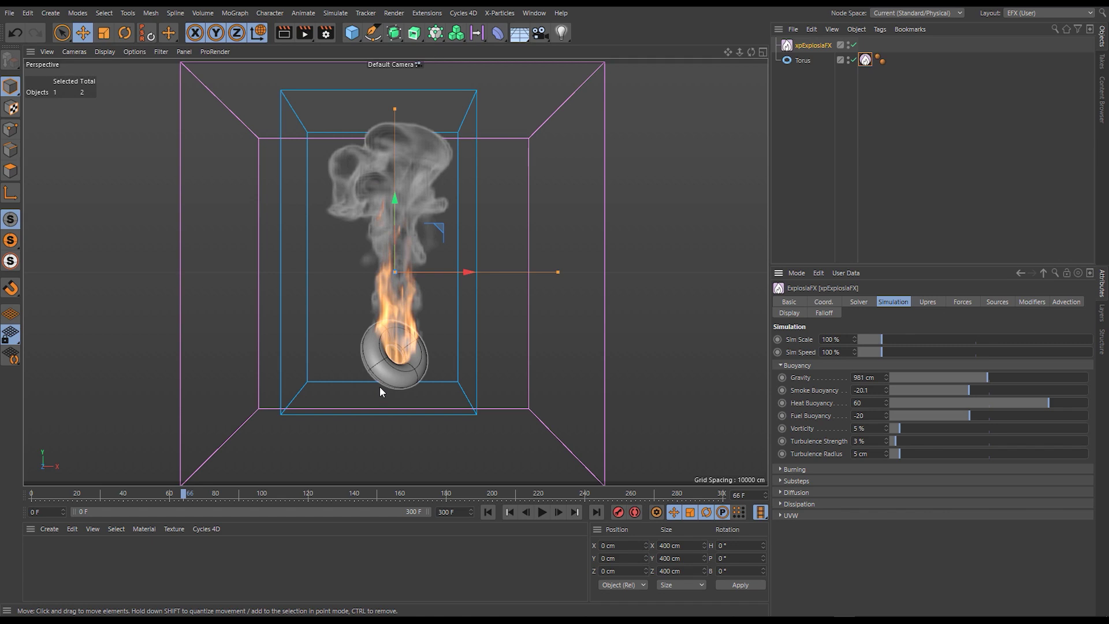
pyautogui.click(865, 60)
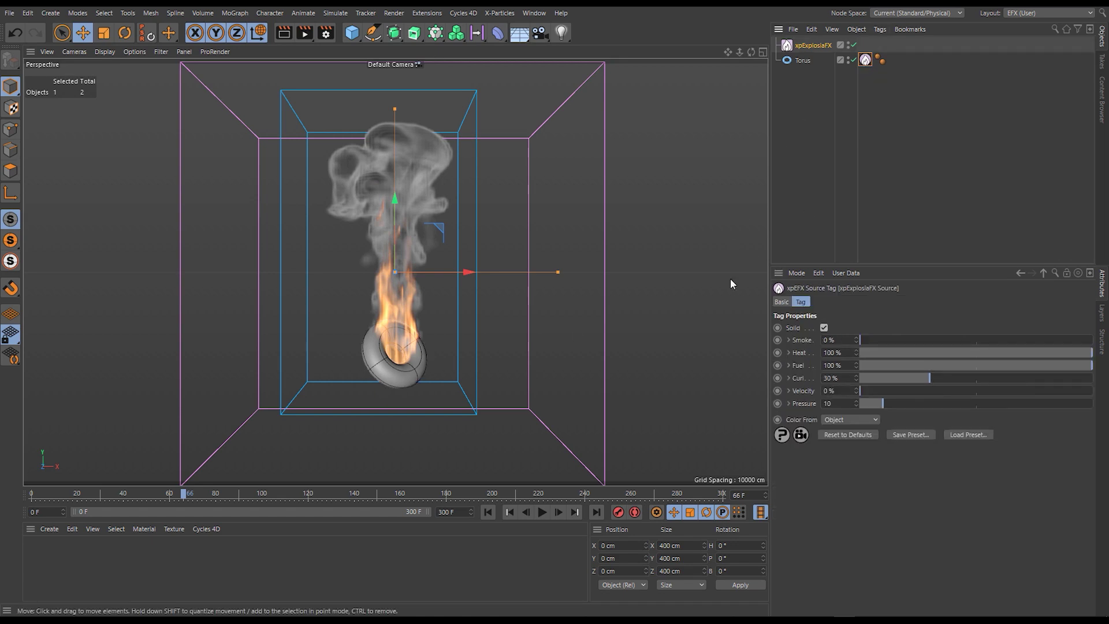
pyautogui.moveTo(992, 365); pyautogui.dragTo(755, 388)
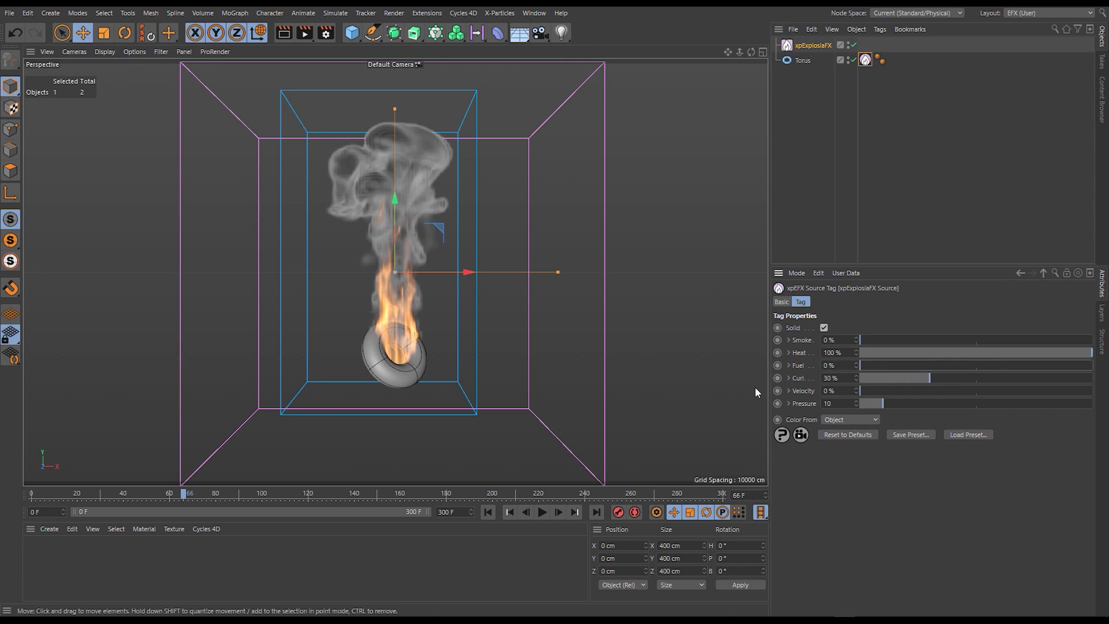
pyautogui.moveTo(1036, 353); pyautogui.dragTo(623, 388)
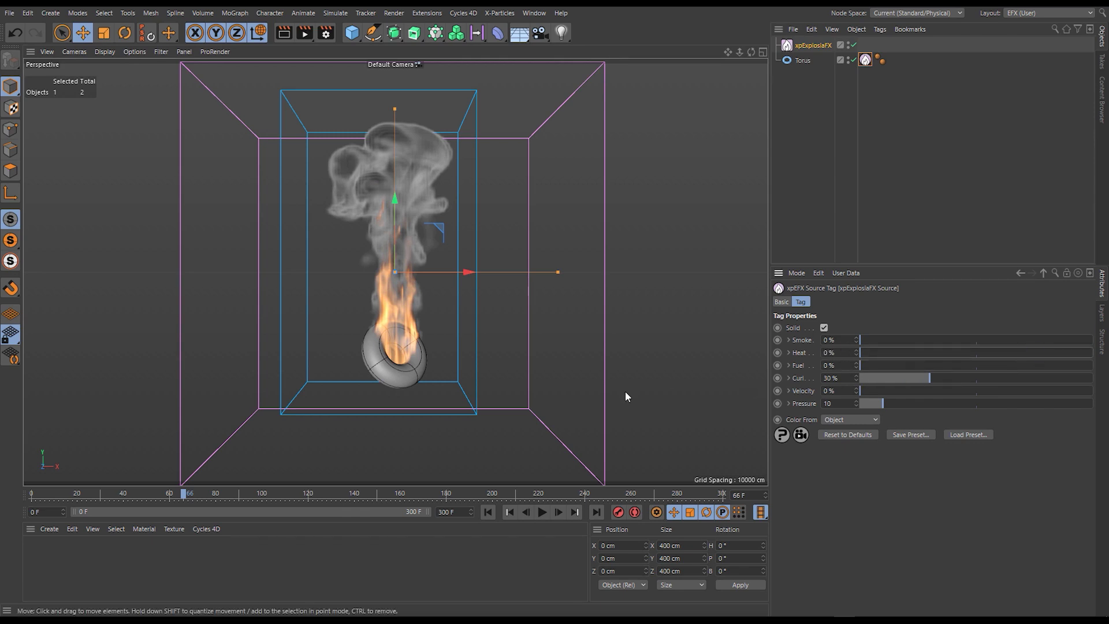
pyautogui.moveTo(867, 337); pyautogui.dragTo(1097, 341)
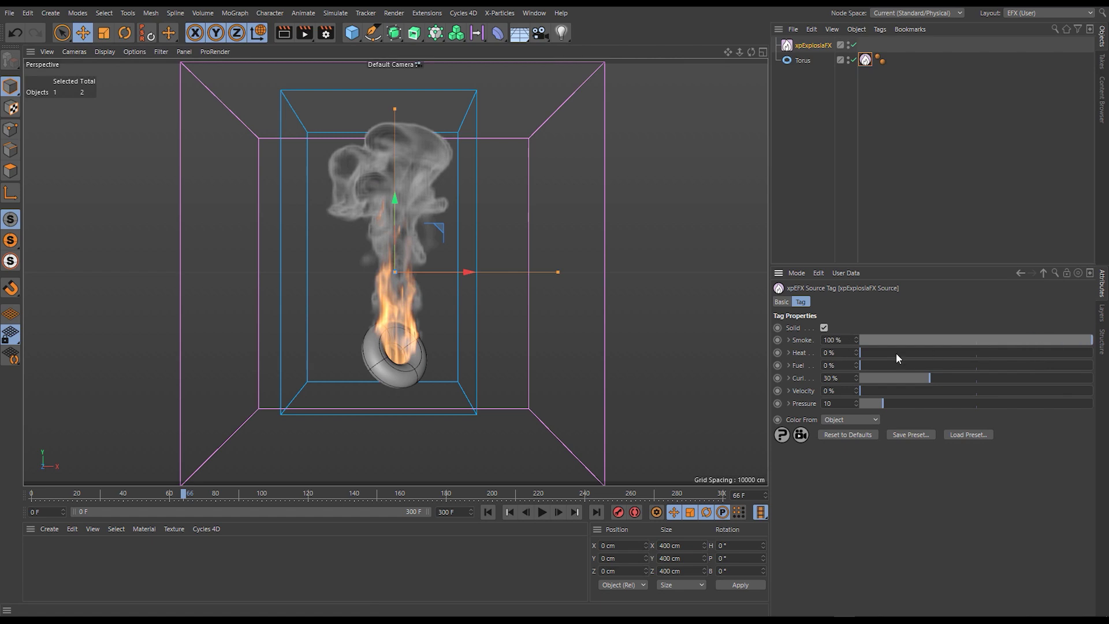
pyautogui.click(488, 512)
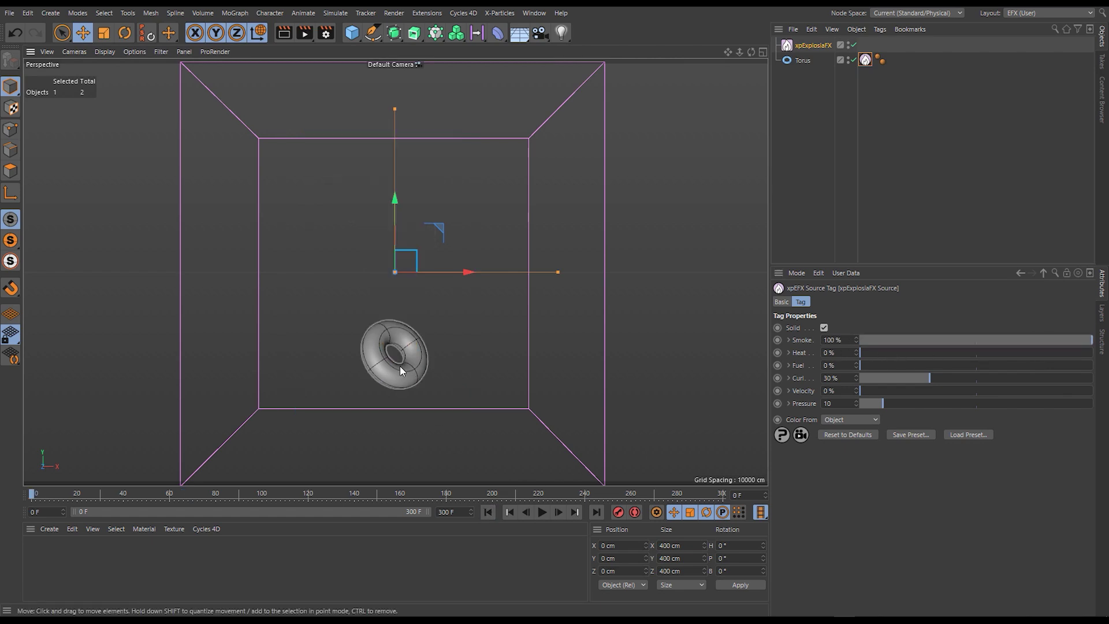
pyautogui.click(398, 363)
pyautogui.moveTo(389, 294); pyautogui.dragTo(393, 223)
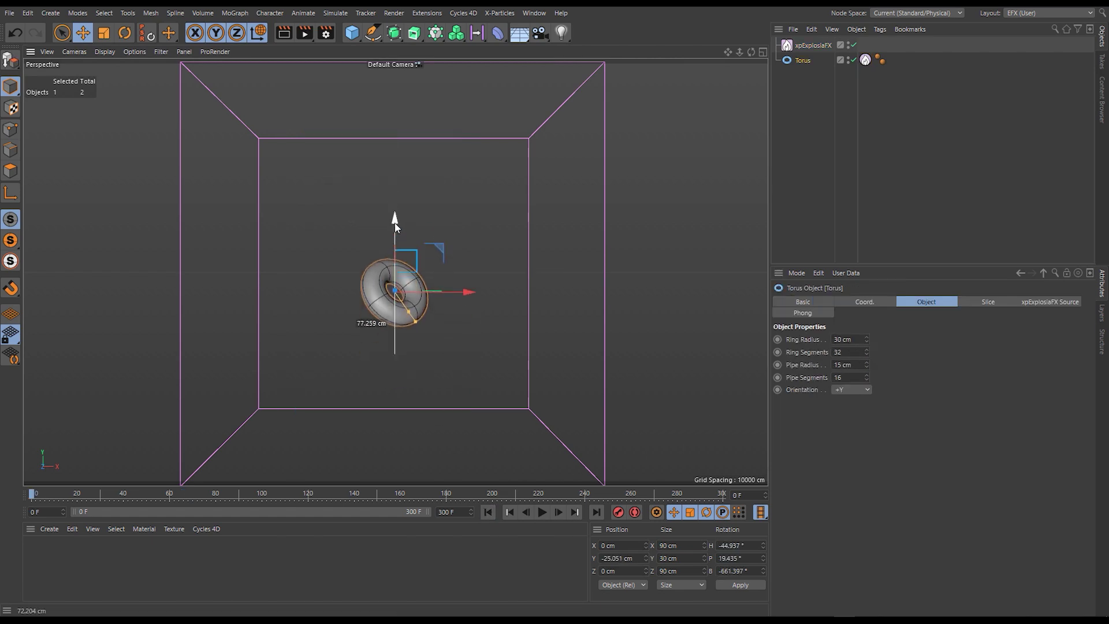
pyautogui.click(542, 511)
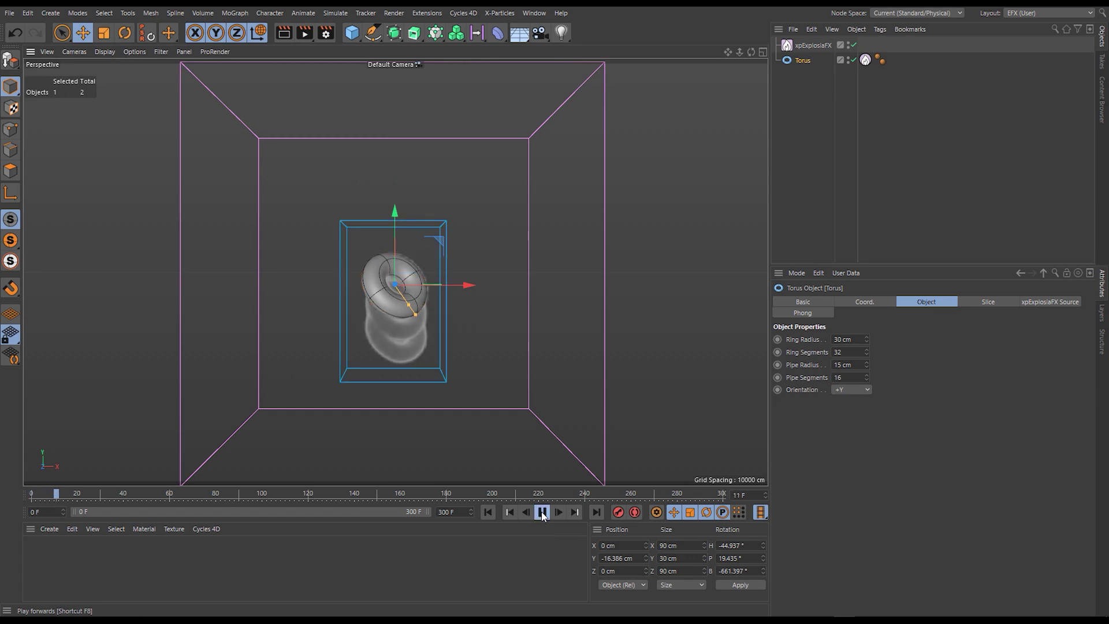
pyautogui.click(542, 511)
pyautogui.click(489, 512)
pyautogui.click(537, 512)
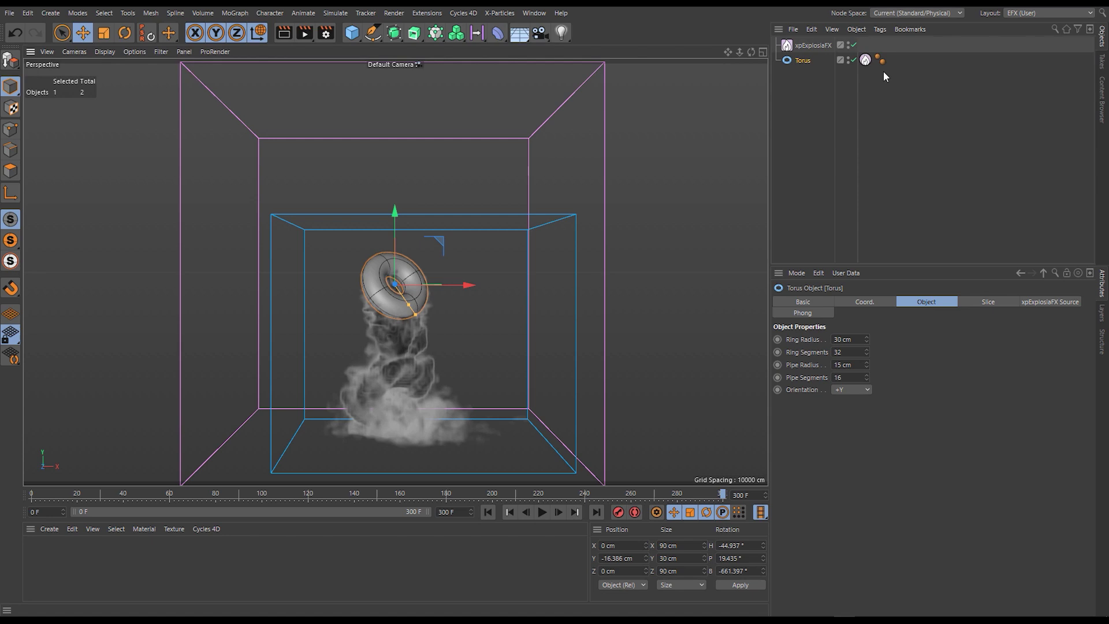
# Select xpExplosiaFX, drag Smoke Buoyancy up to 100 and replay the simulation
pyautogui.click(813, 45)
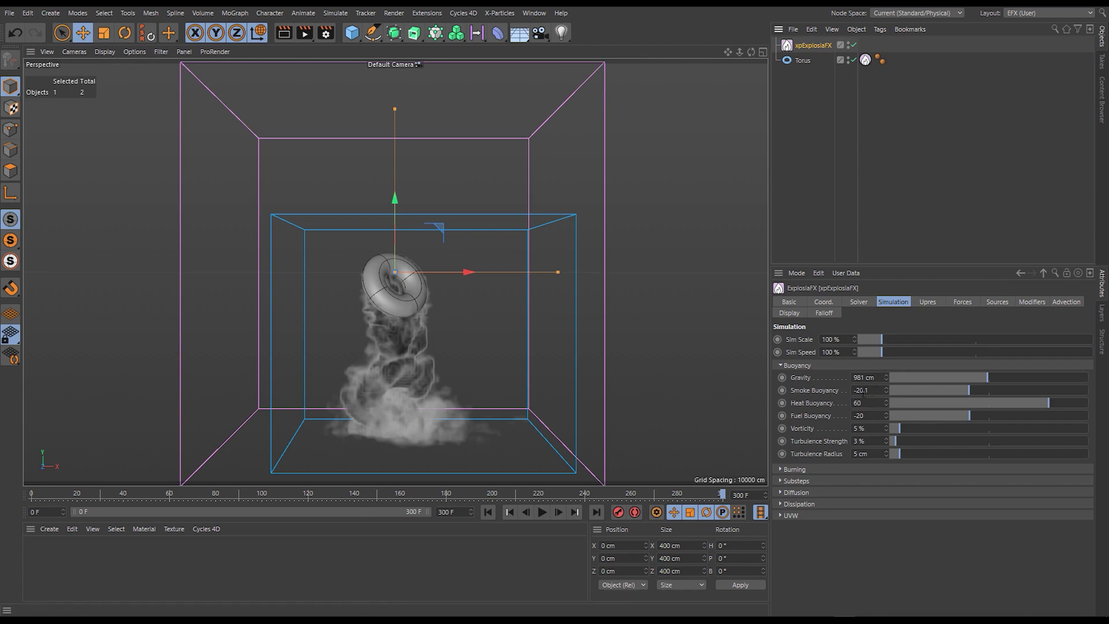
pyautogui.moveTo(978, 391); pyautogui.dragTo(1088, 390)
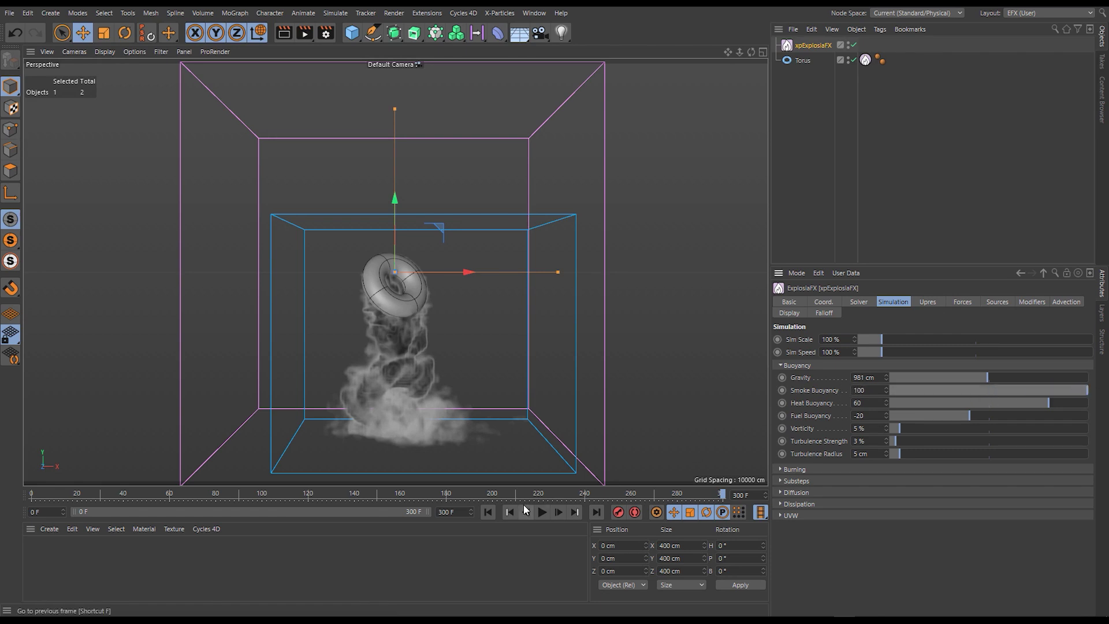
pyautogui.click(541, 513)
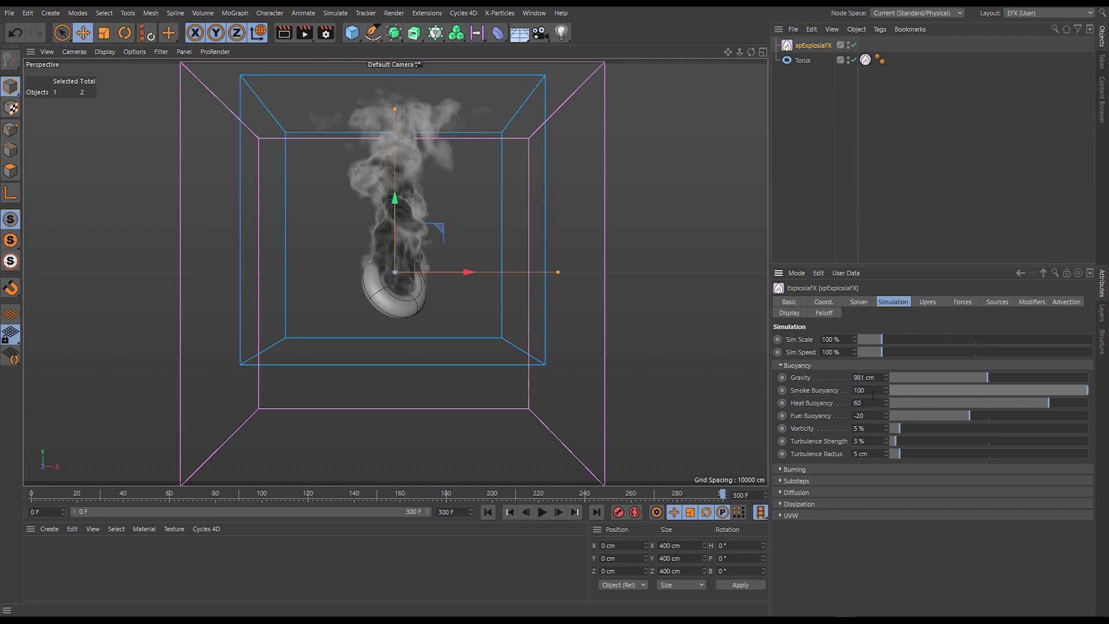
# Reset Smoke Buoyancy to its default -20.1 and rewind to the first frame
pyautogui.rightClick(821, 391)
pyautogui.click(865, 474)
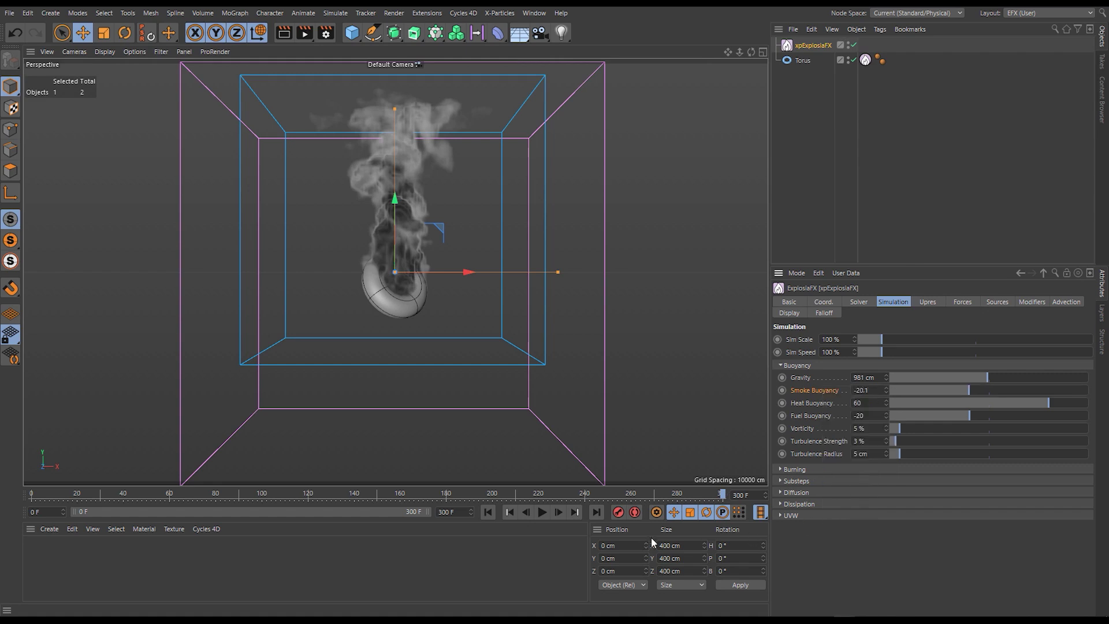
pyautogui.click(487, 512)
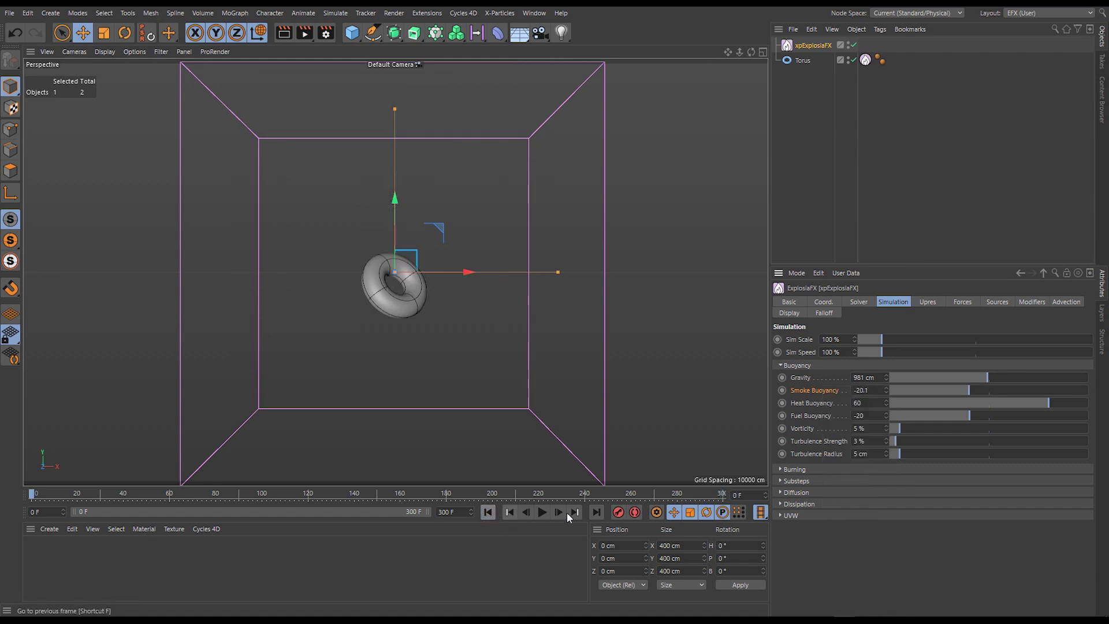
# Set the torus Source tag to emit Heat 100% and Smoke 0%, then run the simulation
pyautogui.click(865, 60)
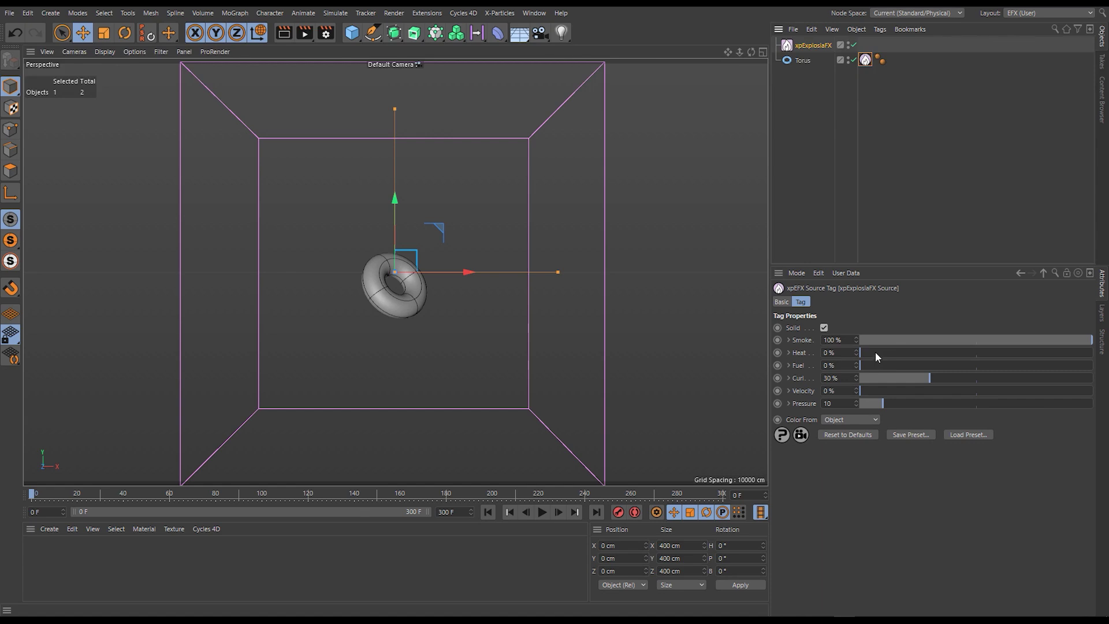
pyautogui.moveTo(874, 351); pyautogui.dragTo(1092, 353)
pyautogui.moveTo(975, 343); pyautogui.dragTo(812, 338)
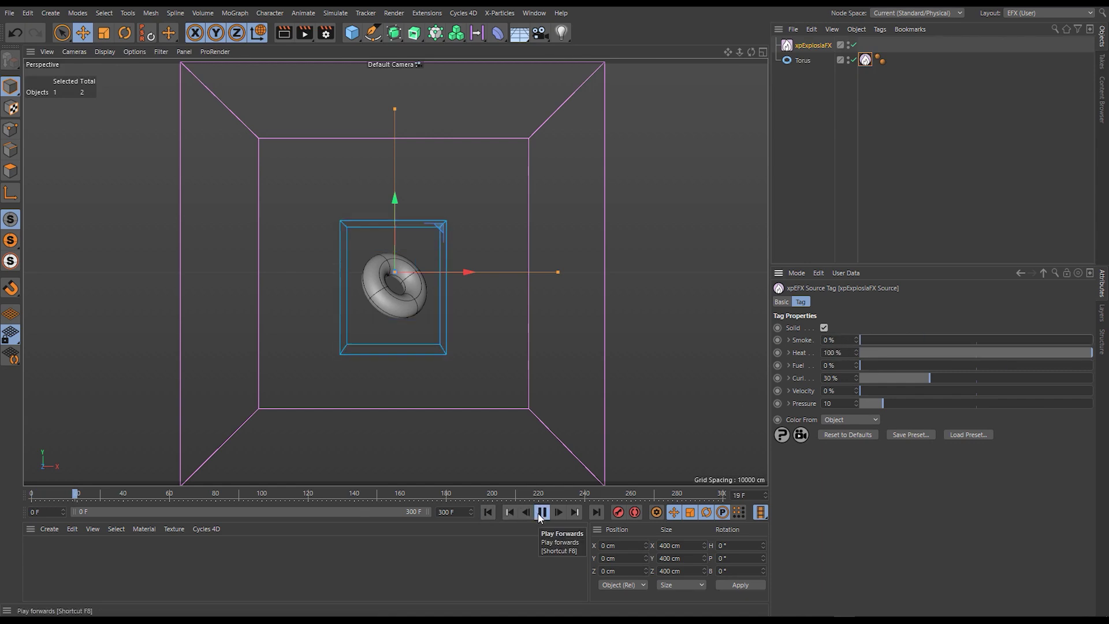
pyautogui.click(541, 512)
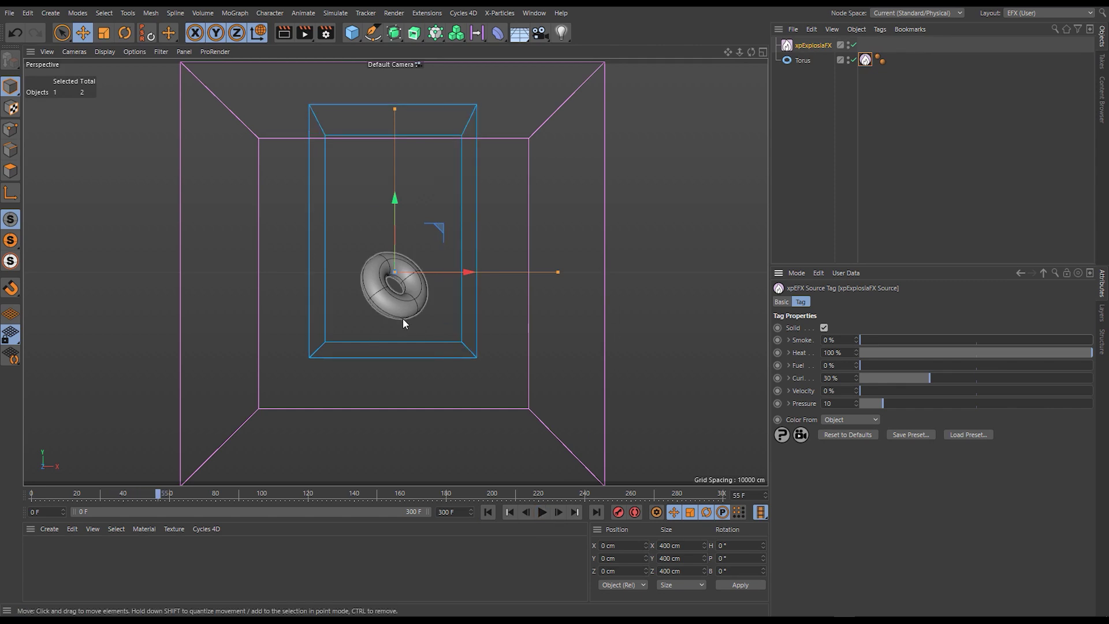
# Set xpExplosiaFX's Display to Temperature and confirm the Heat Buoyancy value in the Simulation tab
pyautogui.click(817, 44)
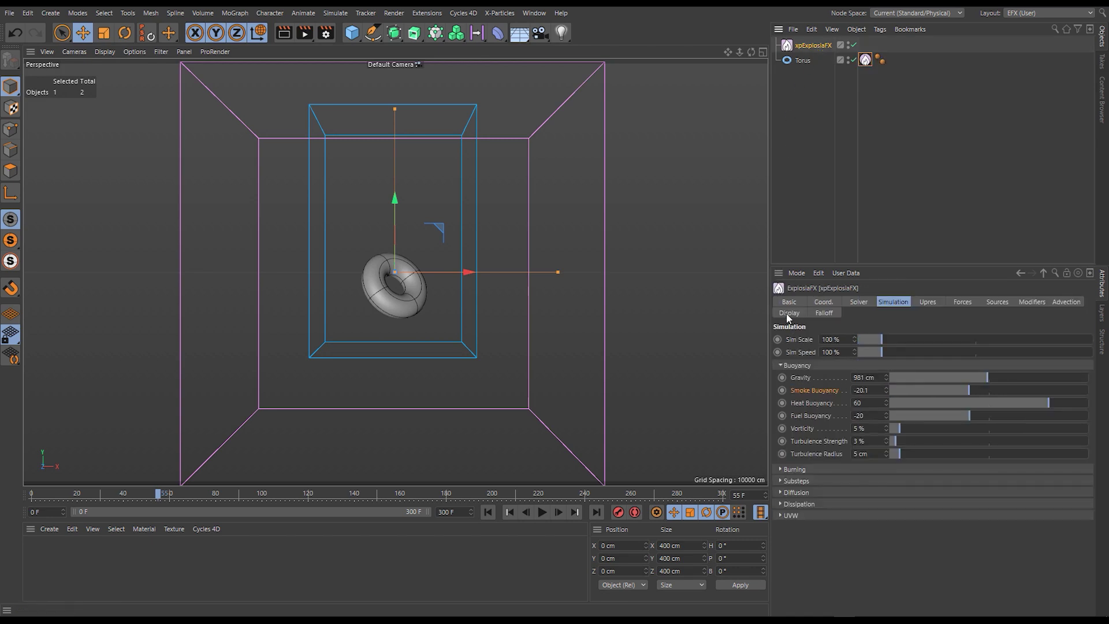
pyautogui.click(789, 313)
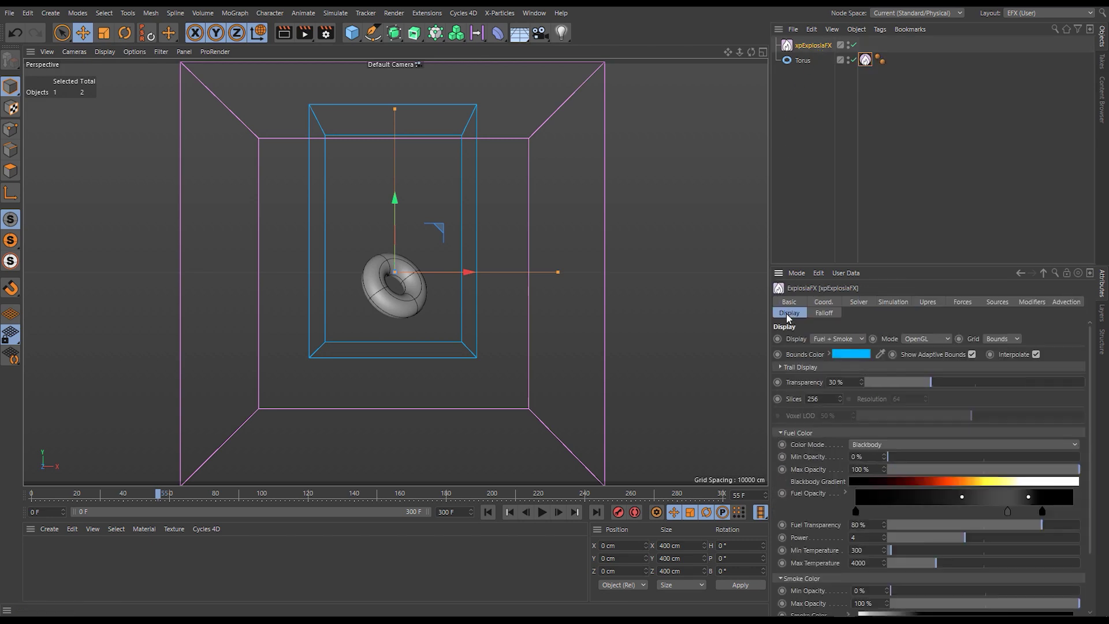
pyautogui.click(851, 339)
pyautogui.click(852, 351)
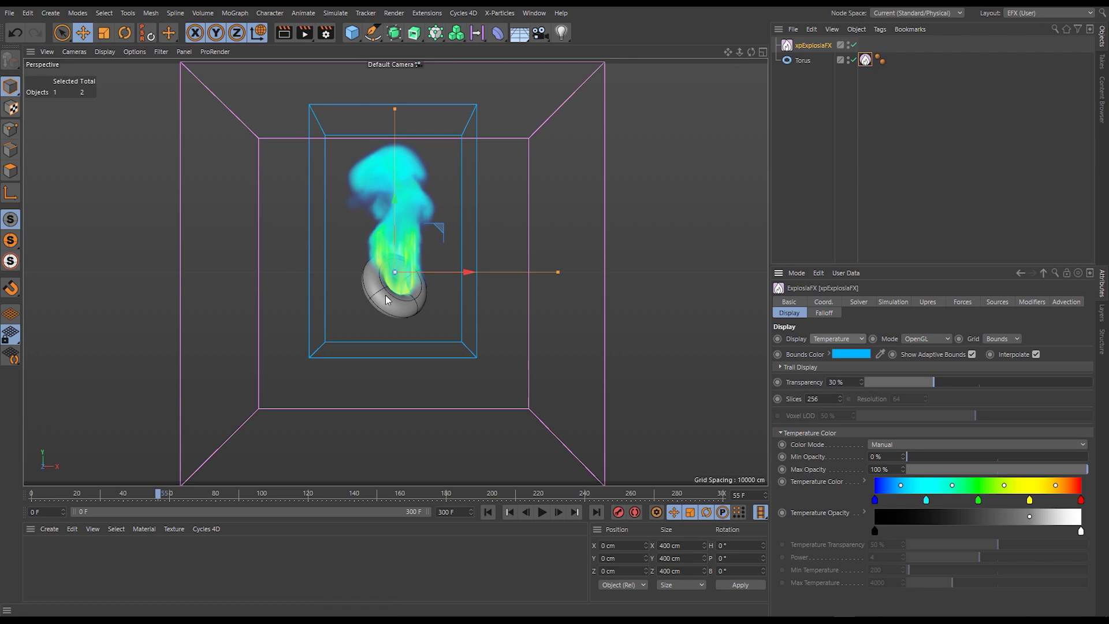
pyautogui.click(893, 301)
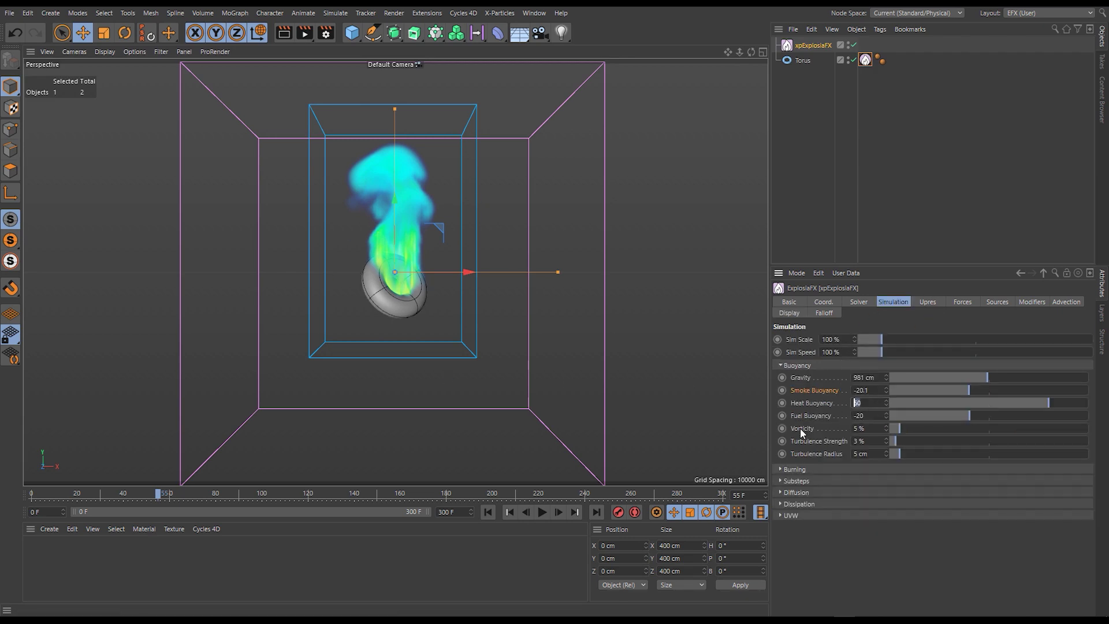
pyautogui.press('Return')
# Replay the simulation while dragging Heat Buoyancy to strongly negative values
pyautogui.click(510, 511)
pyautogui.click(542, 512)
pyautogui.moveTo(1050, 402); pyautogui.dragTo(923, 423)
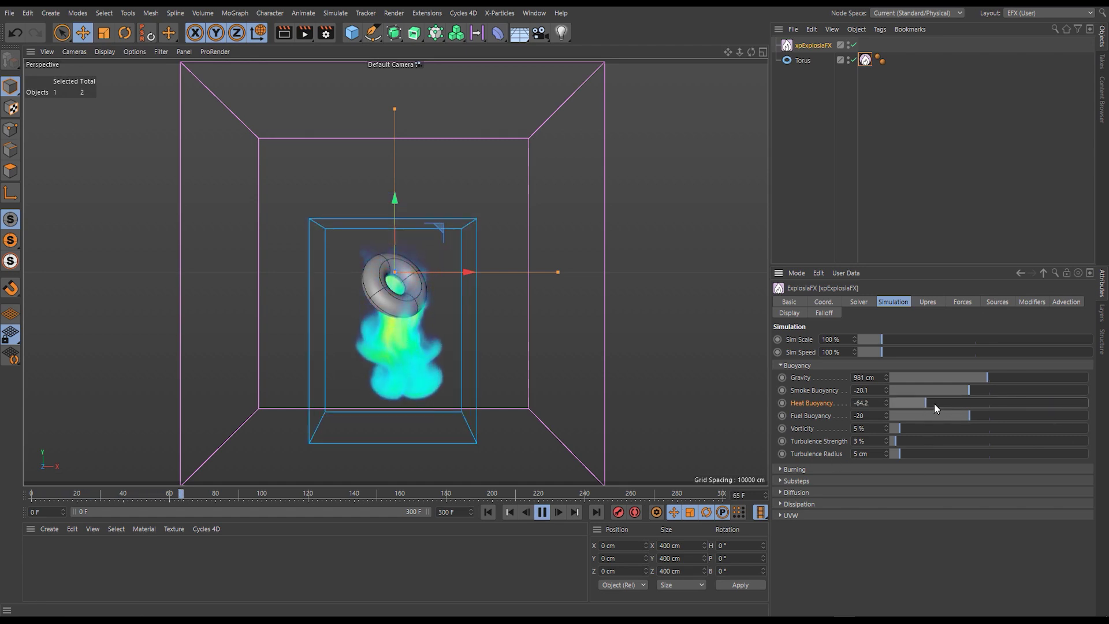
pyautogui.moveTo(934, 403); pyautogui.dragTo(961, 408)
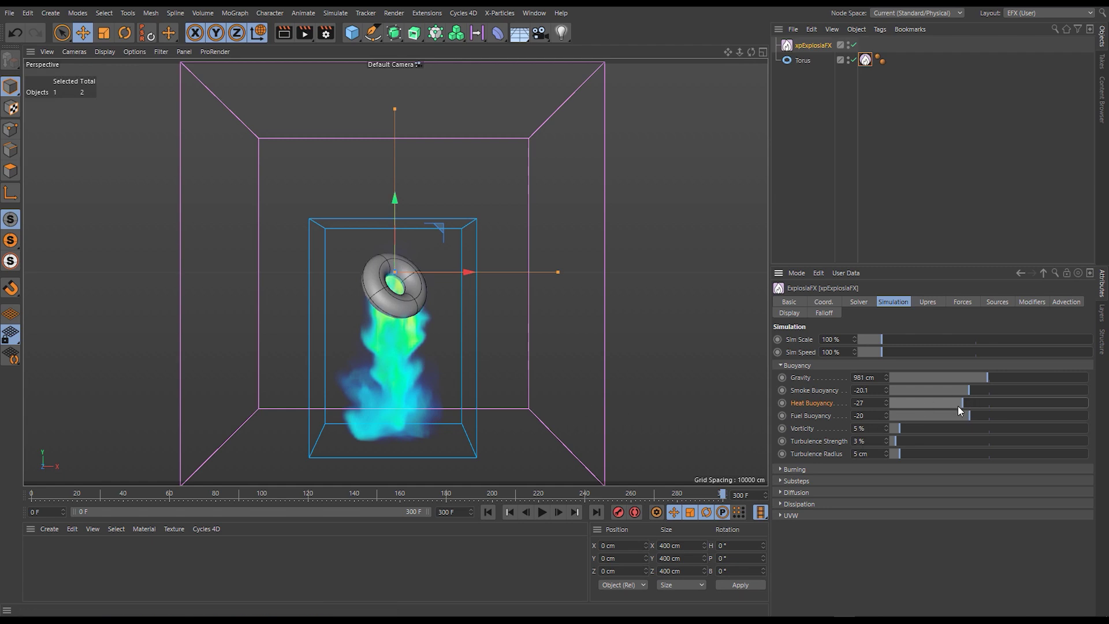
# Replay again, raise Heat Buoyancy high, then reset it to the default 60
pyautogui.click(488, 511)
pyautogui.click(542, 512)
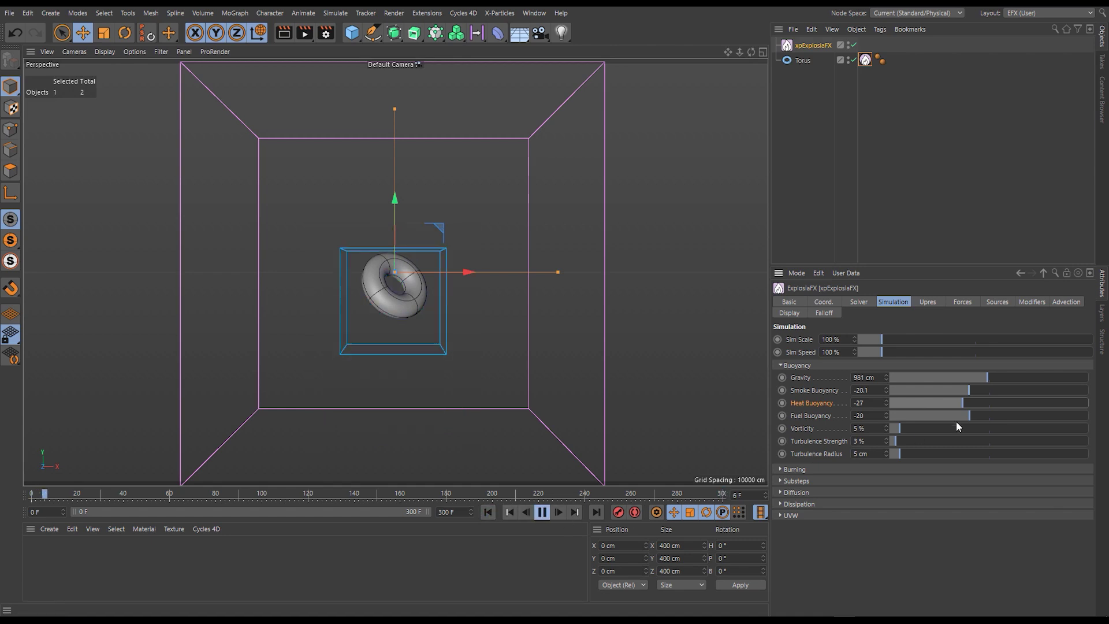
pyautogui.moveTo(987, 409); pyautogui.dragTo(1031, 402)
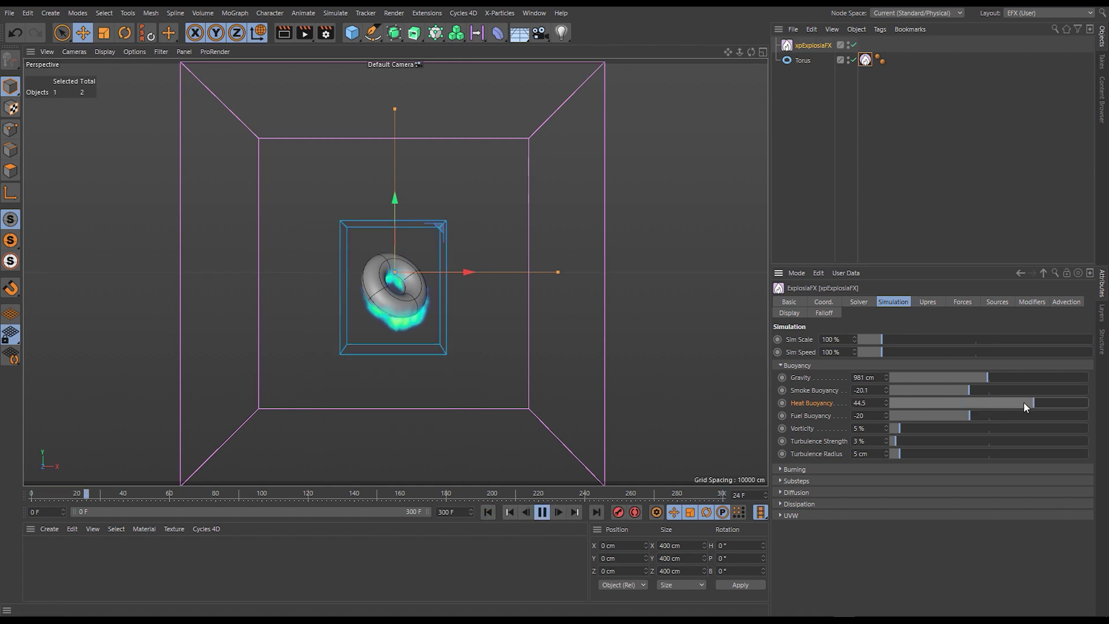
pyautogui.rightClick(806, 402)
pyautogui.click(843, 473)
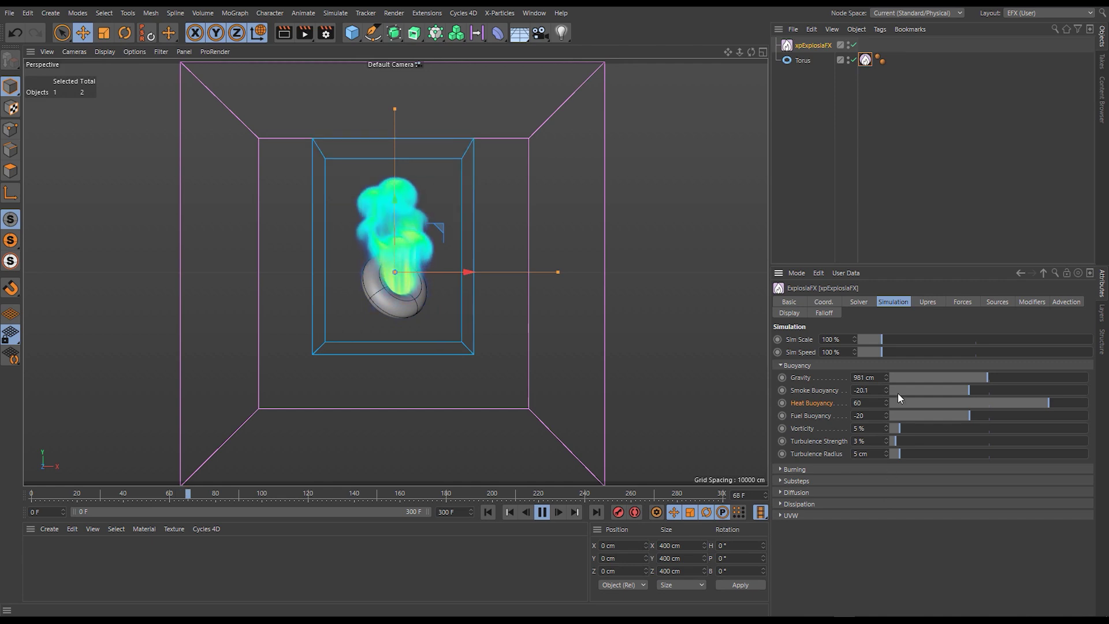
pyautogui.click(865, 59)
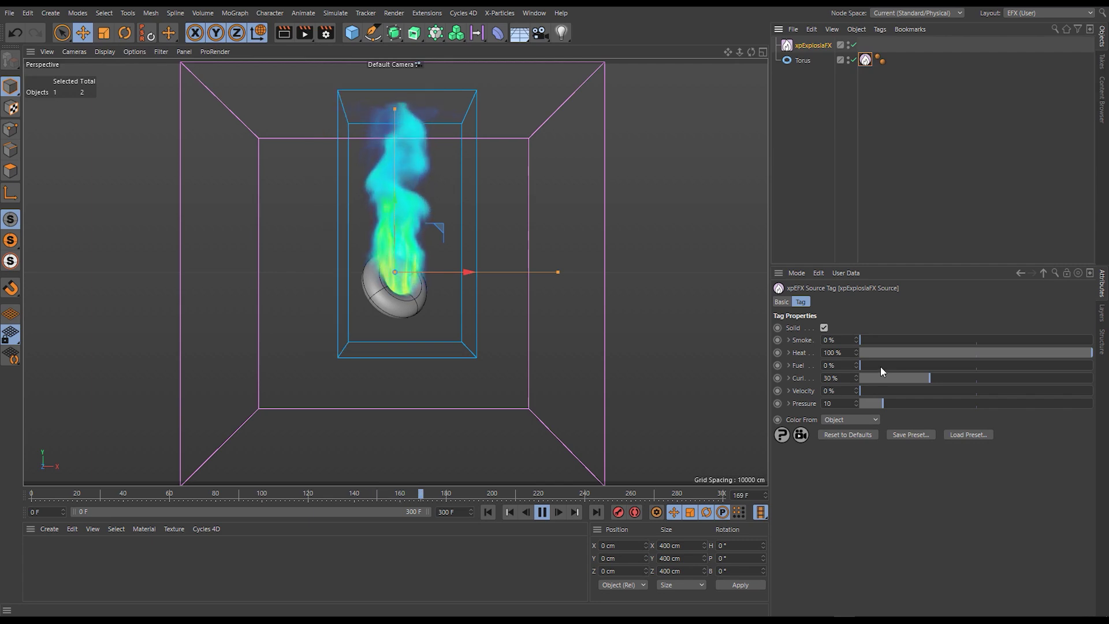
# Raise the torus source tag's Fuel emission from 0% to 100%
pyautogui.moveTo(878, 365); pyautogui.dragTo(1097, 369)
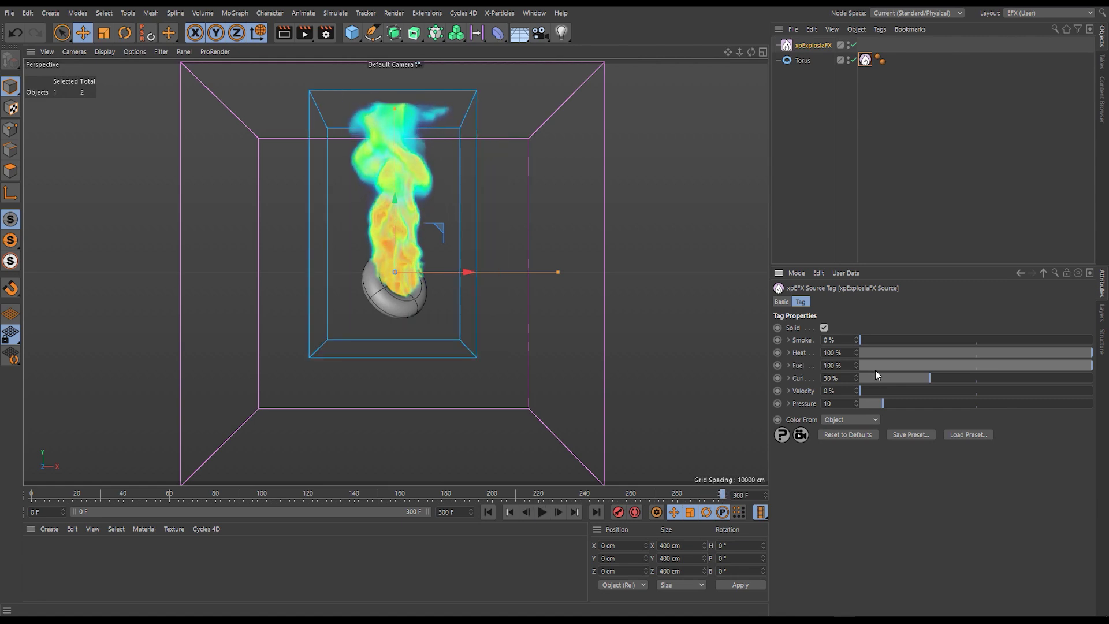
# Switch the ExplosiaFX simulation display channel to Fuel + Smoke
pyautogui.click(806, 43)
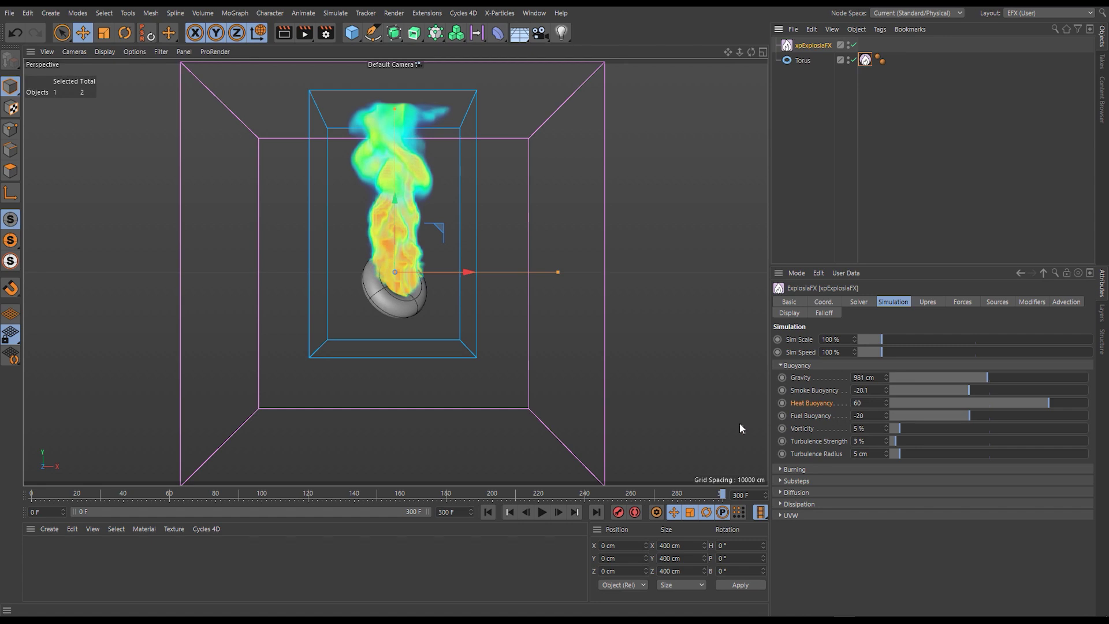
pyautogui.click(788, 313)
pyautogui.click(837, 339)
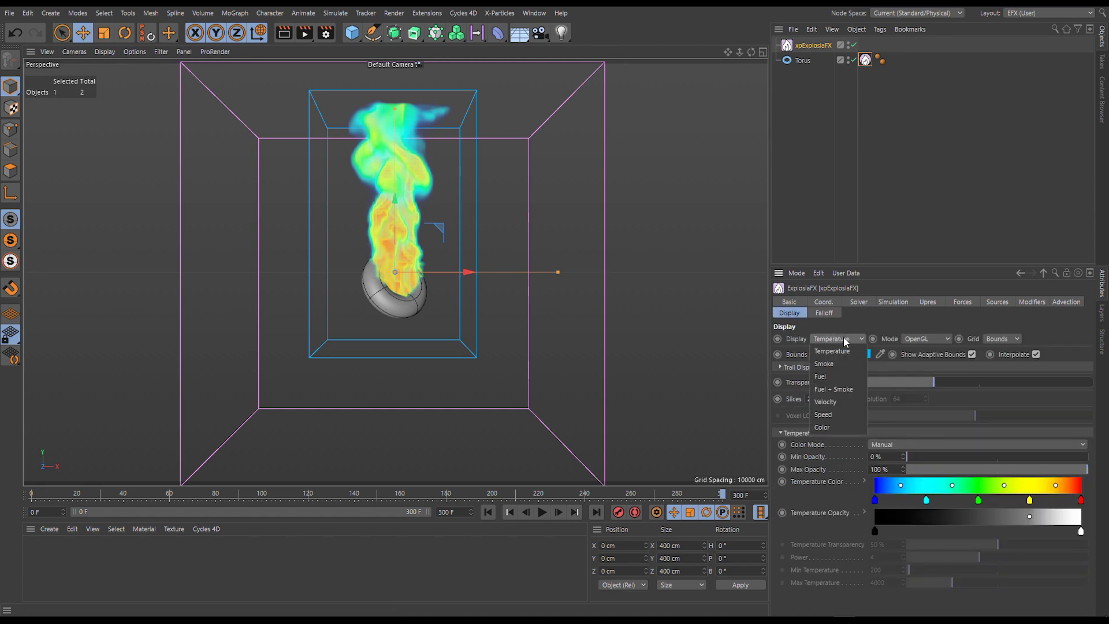
pyautogui.click(847, 389)
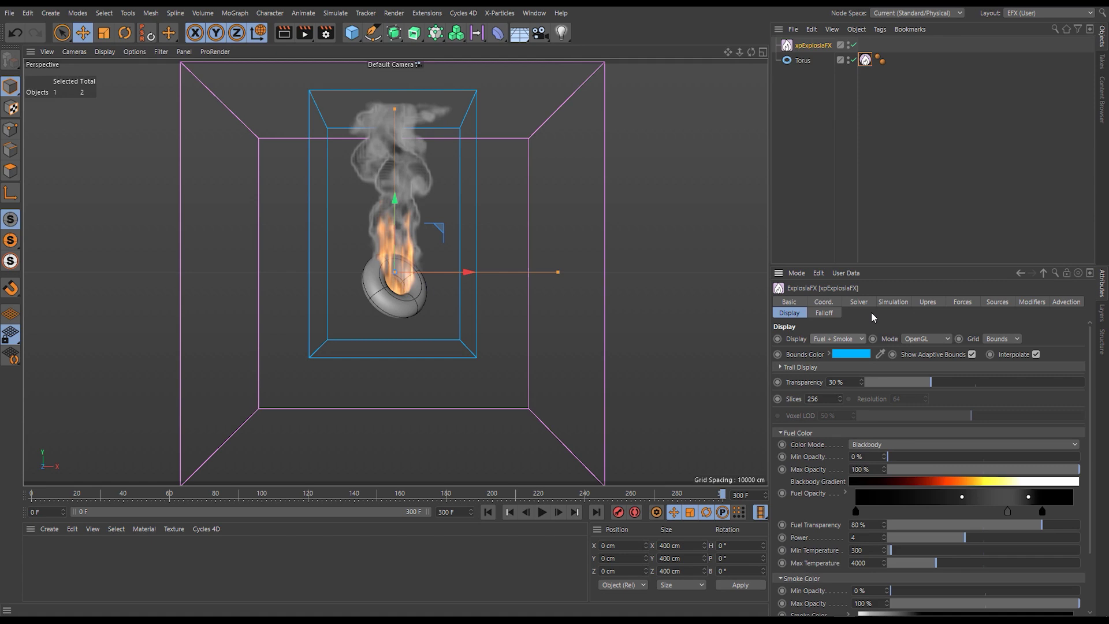
pyautogui.click(892, 301)
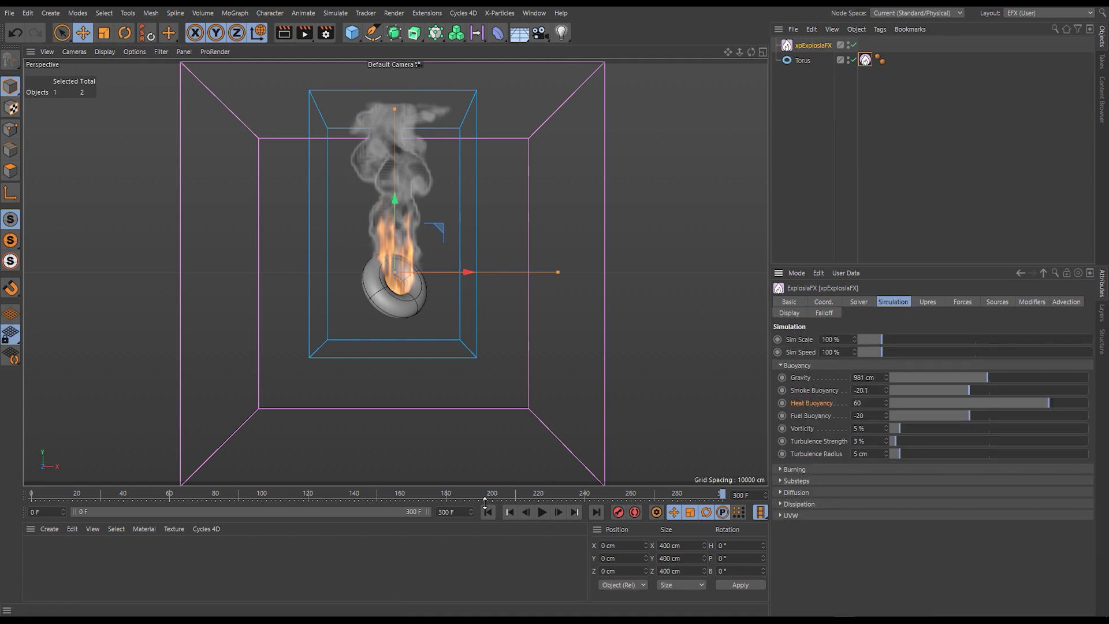
# Replay the simulation and drop Smoke, Heat and Fuel Buoyancy sliders near zero
pyautogui.hotkey('shift', 'f')
pyautogui.press('F8')
pyautogui.click(989, 390)
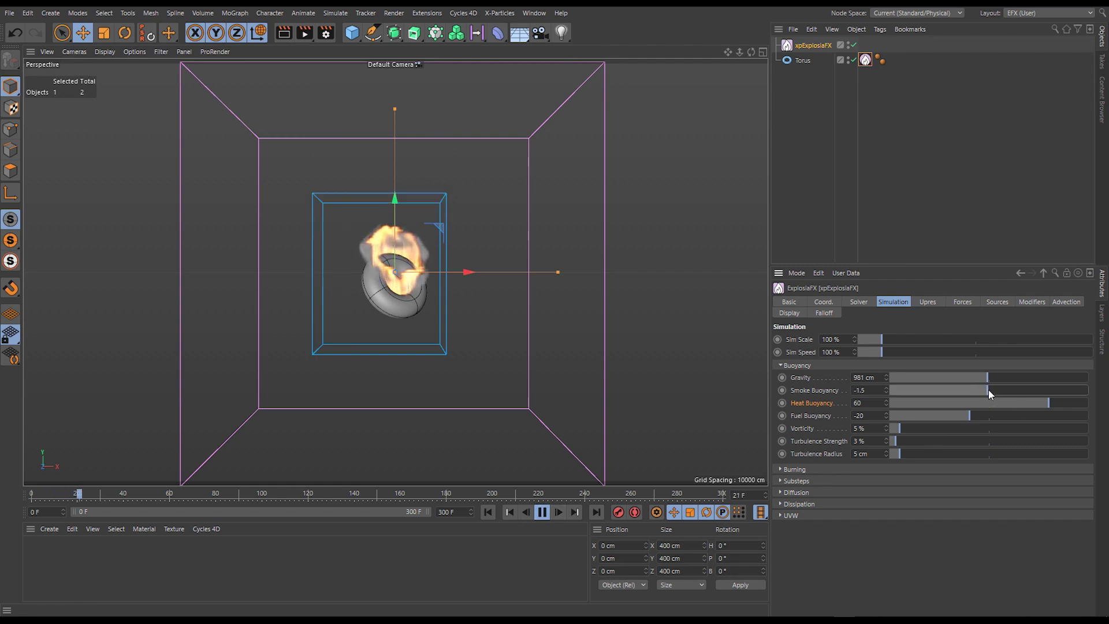
pyautogui.click(989, 402)
pyautogui.click(989, 413)
# Set Smoke, Heat and Fuel Buoyancy exactly to 0 and rewind the simulation
pyautogui.doubleClick(860, 390)
pyautogui.write('0')
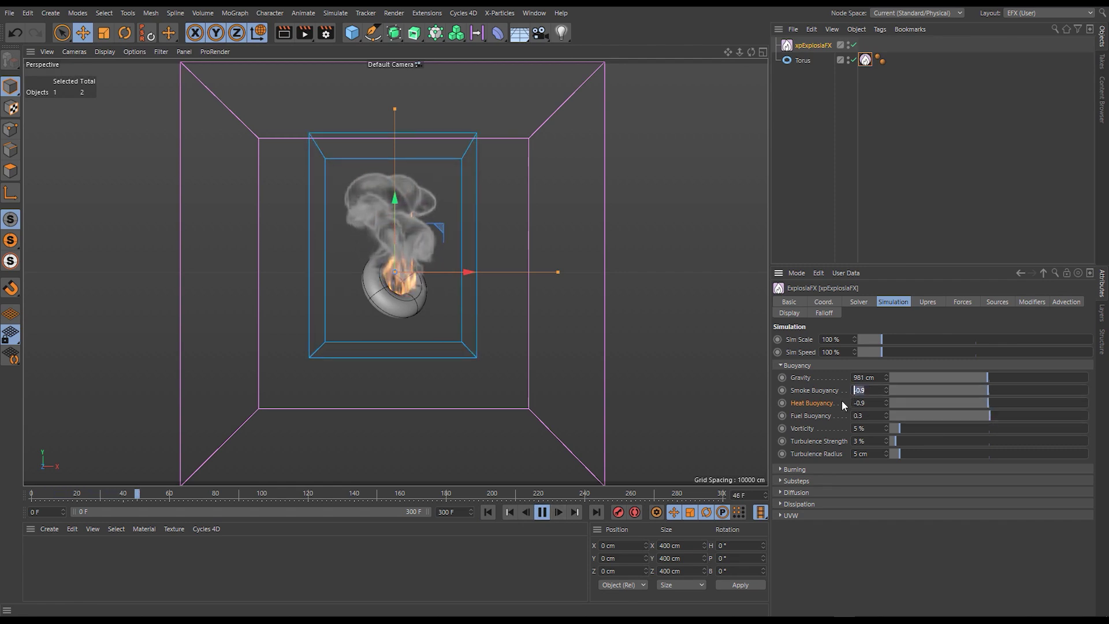
pyautogui.doubleClick(860, 403)
pyautogui.write('0')
pyautogui.doubleClick(860, 415)
pyautogui.write('0')
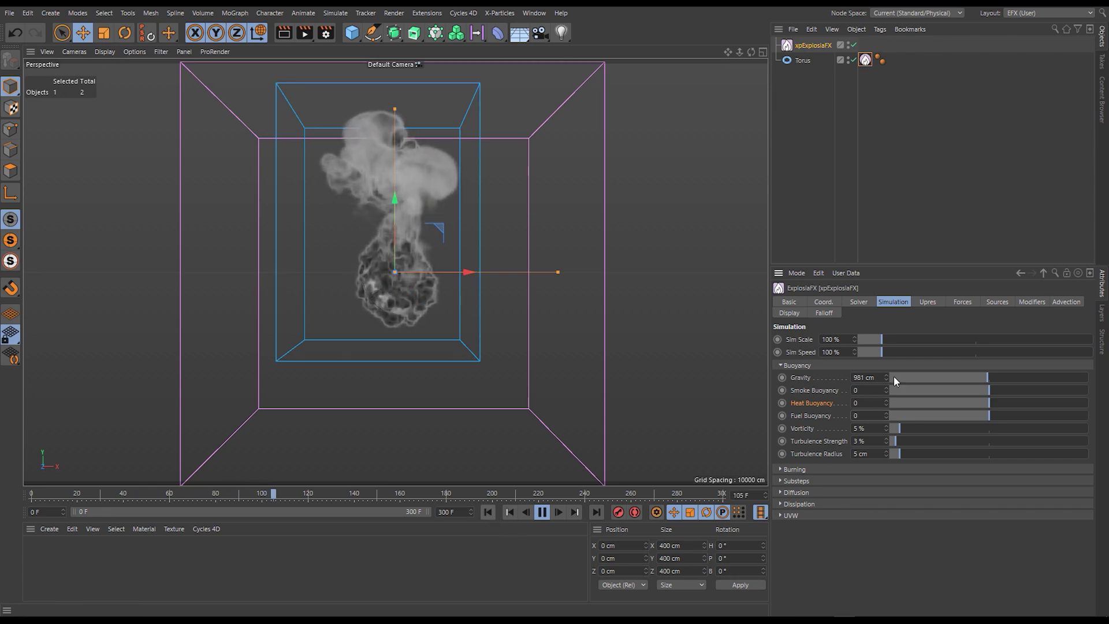
pyautogui.click(489, 512)
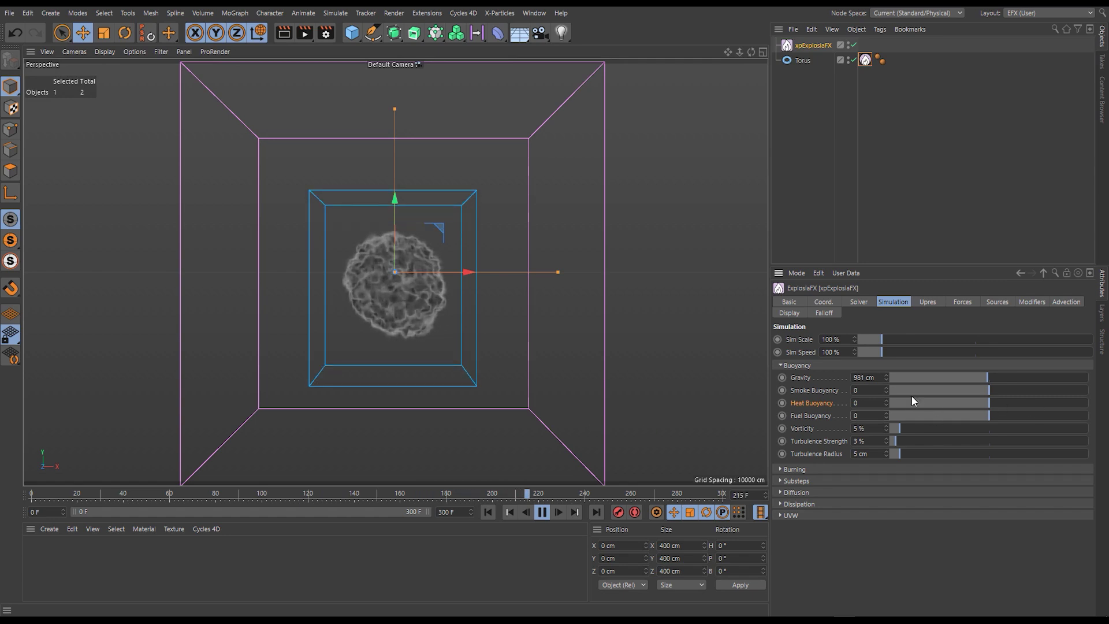
# Reset buoyancy to defaults, lower Heat Buoyancy to 28.8, and replay from the start
pyautogui.rightClick(811, 415)
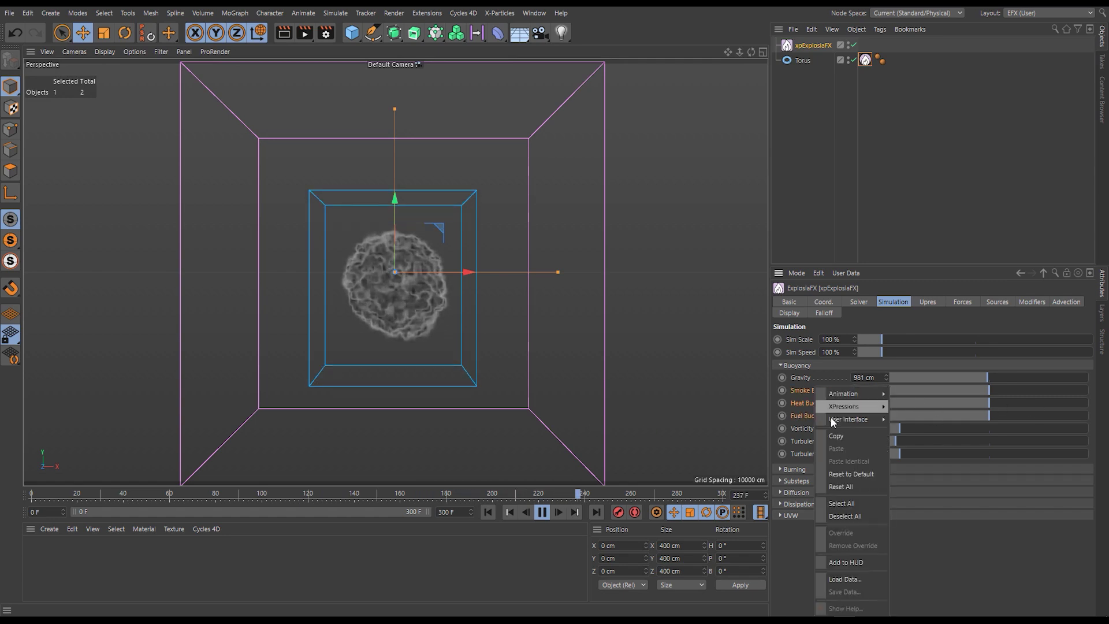
pyautogui.click(848, 467)
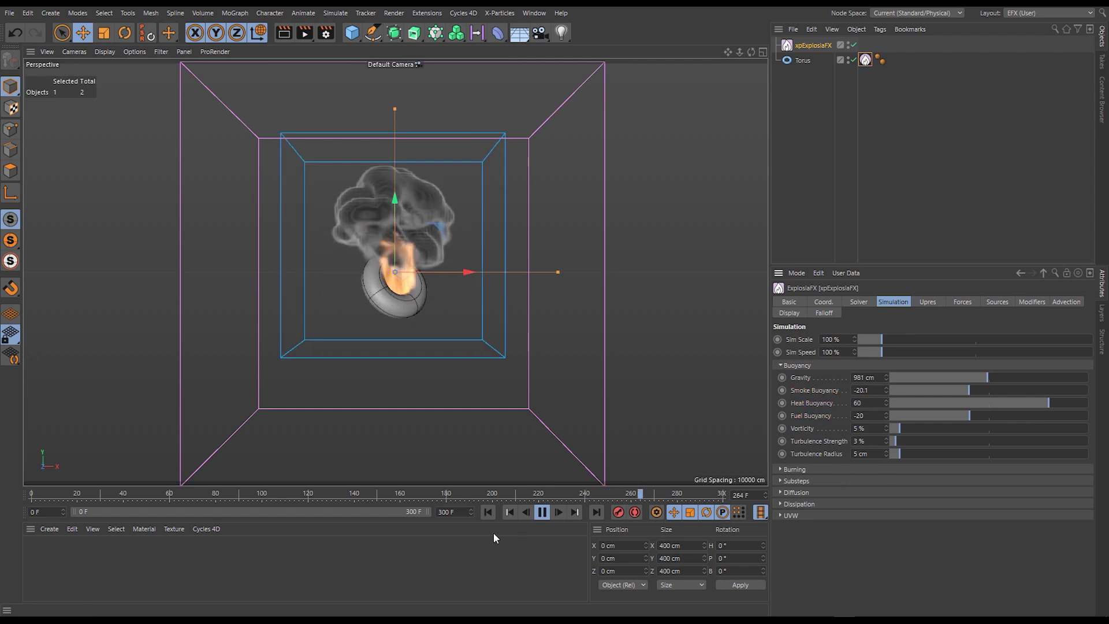
pyautogui.moveTo(1014, 398)
pyautogui.mouseDown()
pyautogui.moveTo(980, 401)
pyautogui.moveTo(1014, 402)
pyautogui.mouseUp()
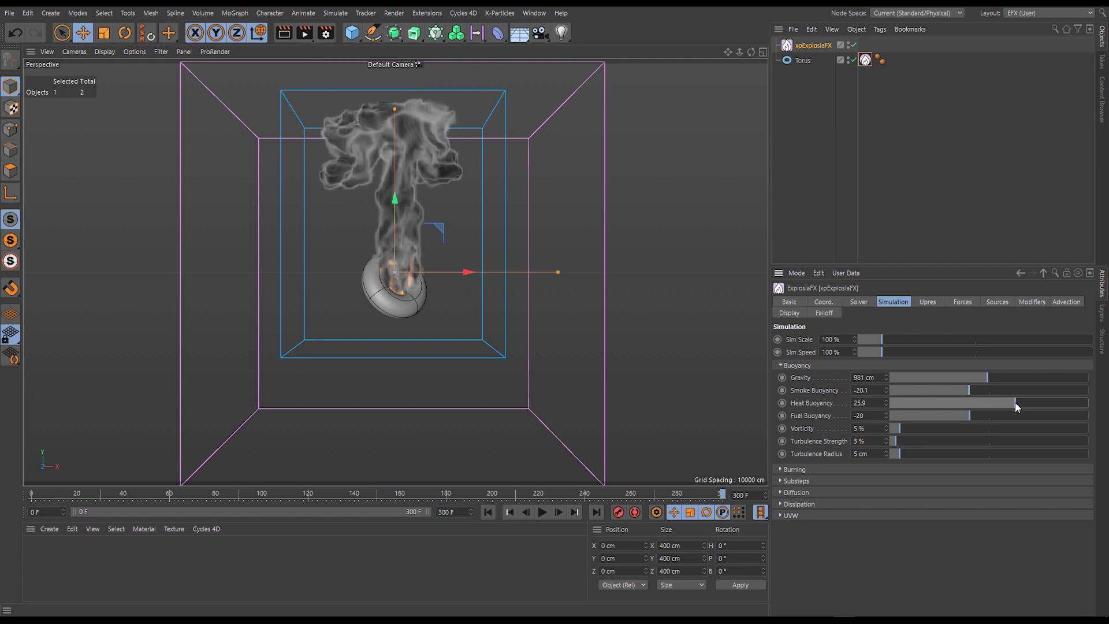
pyautogui.click(509, 512)
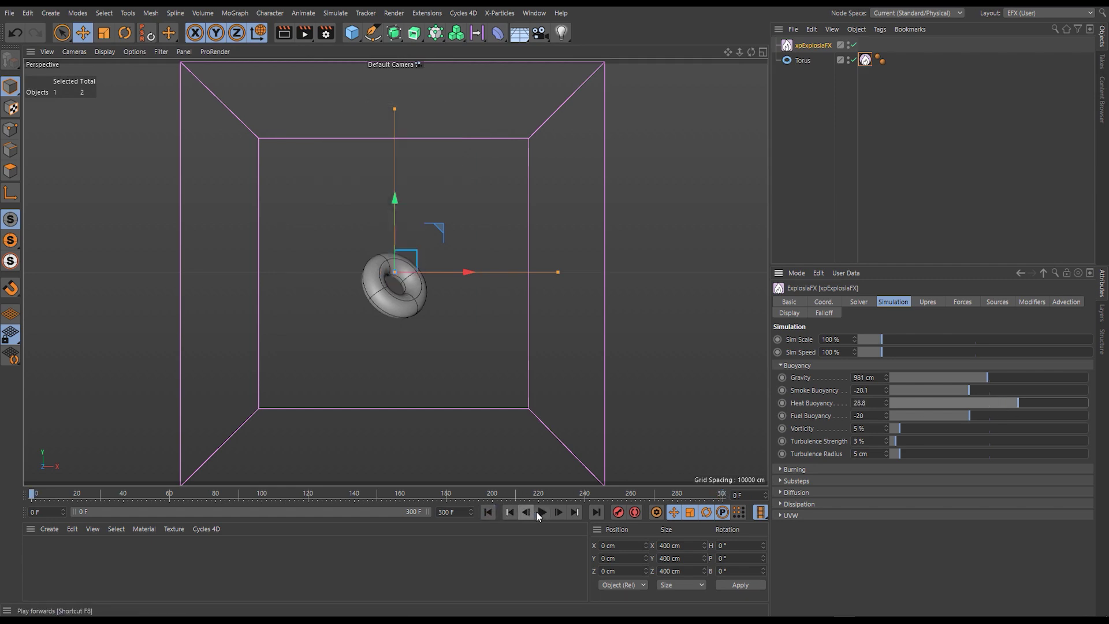
pyautogui.click(542, 511)
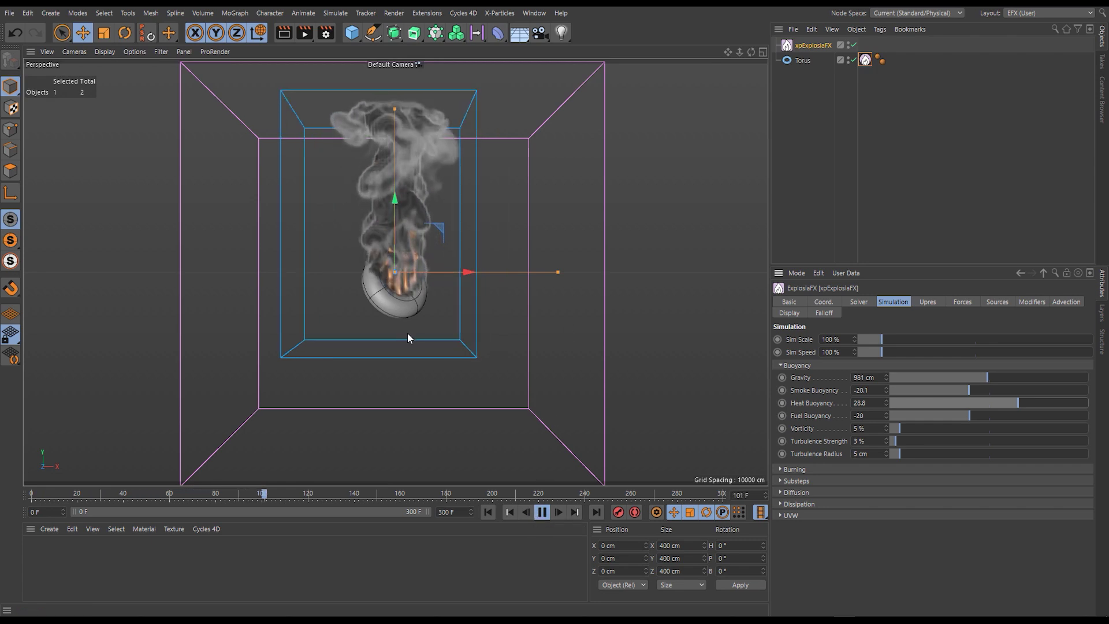
# Lower Heat Buoyancy to 20.6 and rerun the simulation from frame 0
pyautogui.moveTo(1027, 403); pyautogui.dragTo(991, 403)
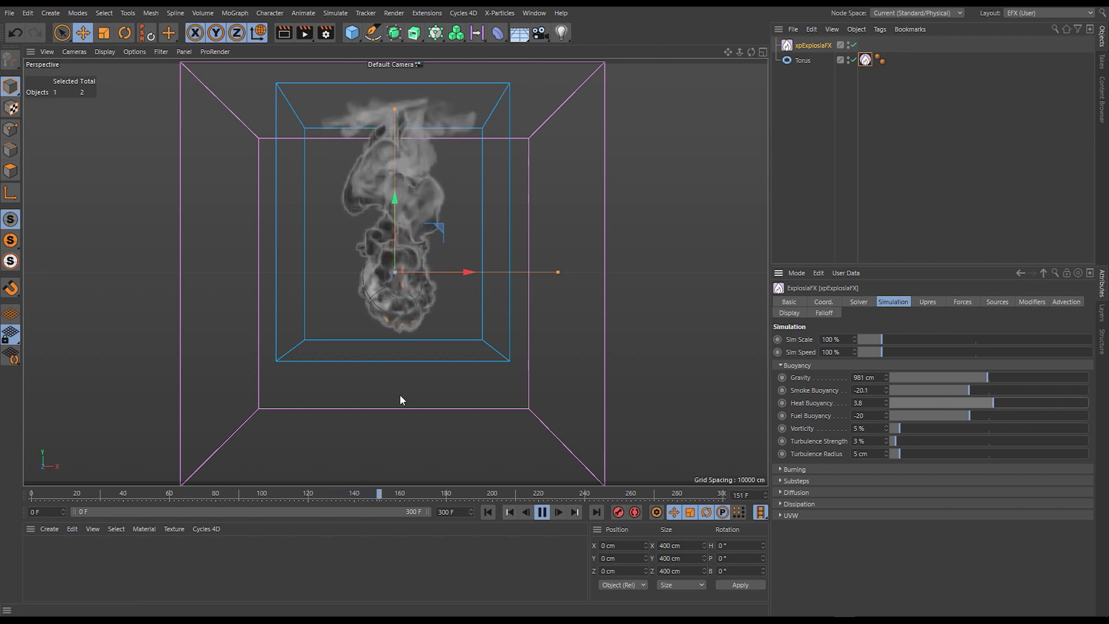
pyautogui.click(487, 512)
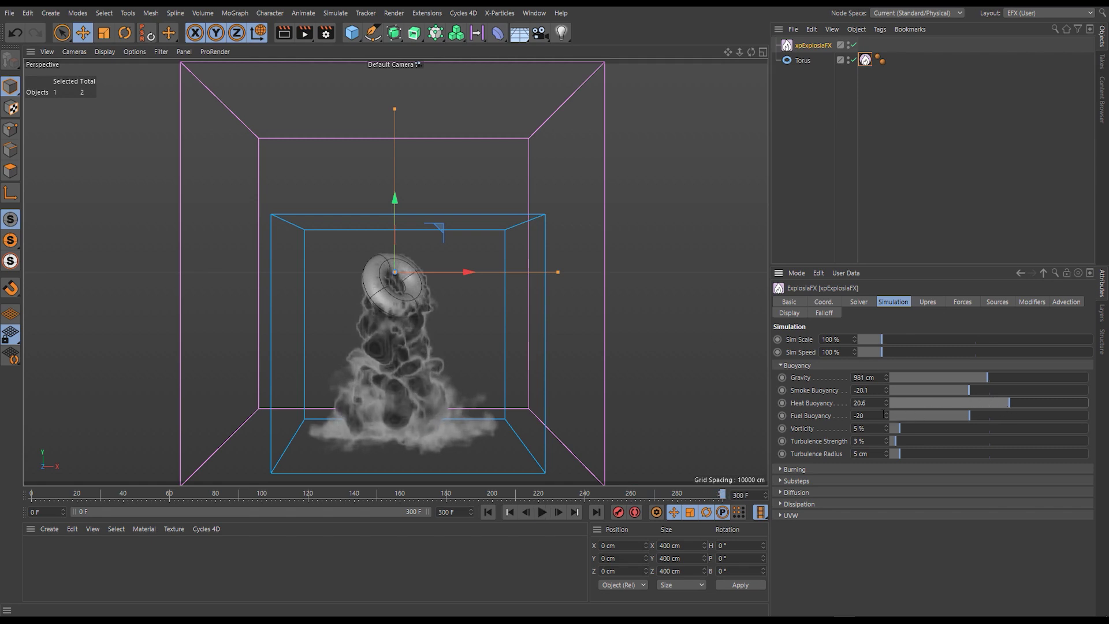
pyautogui.click(515, 508)
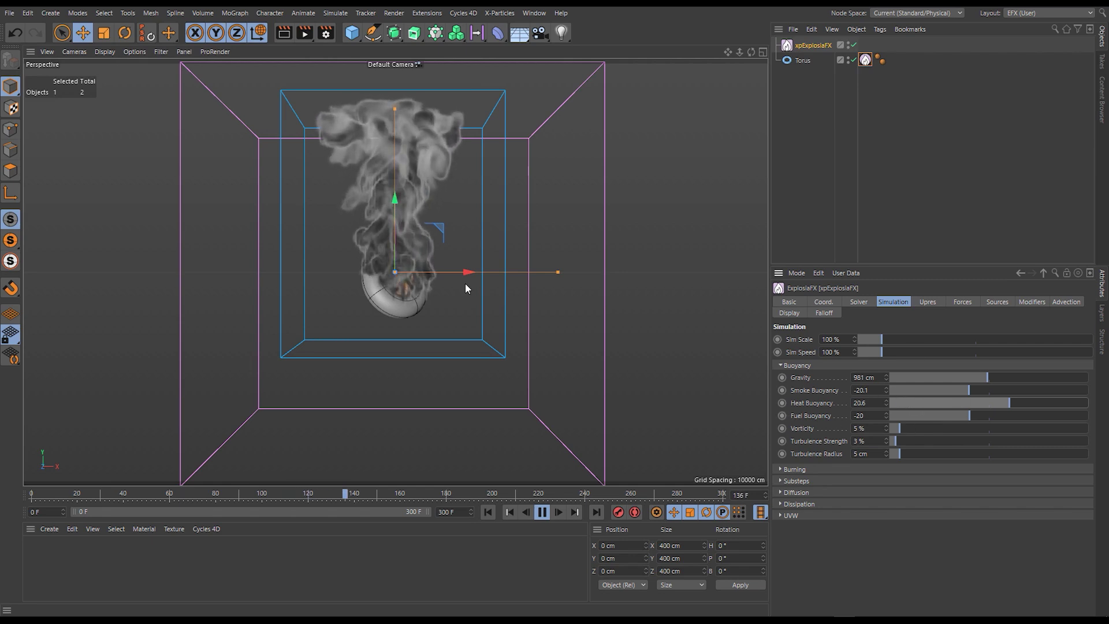
# Set Smoke Buoyancy to -100 and Heat Buoyancy to 60, then replay
pyautogui.moveTo(964, 389); pyautogui.dragTo(843, 390)
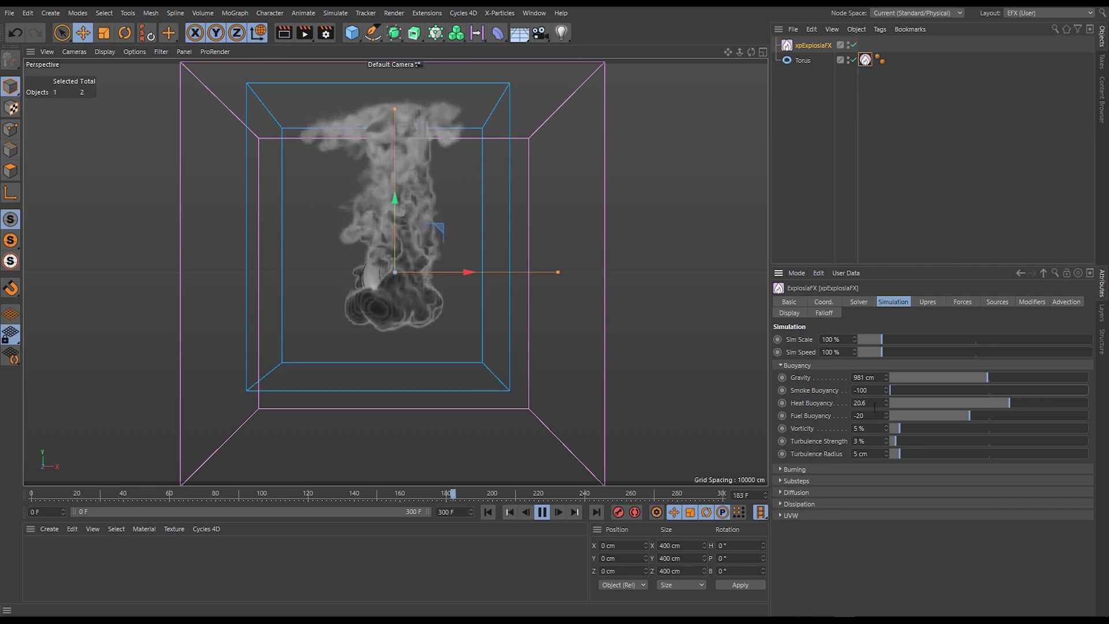
pyautogui.doubleClick(865, 402)
pyautogui.write('60')
pyautogui.press('Return')
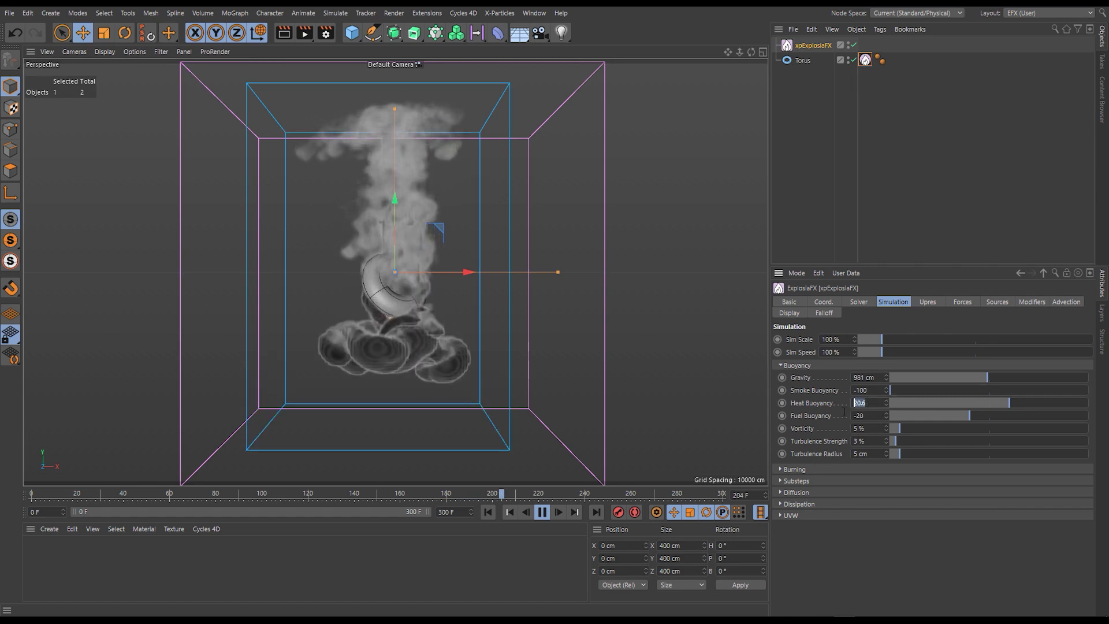
pyautogui.click(488, 511)
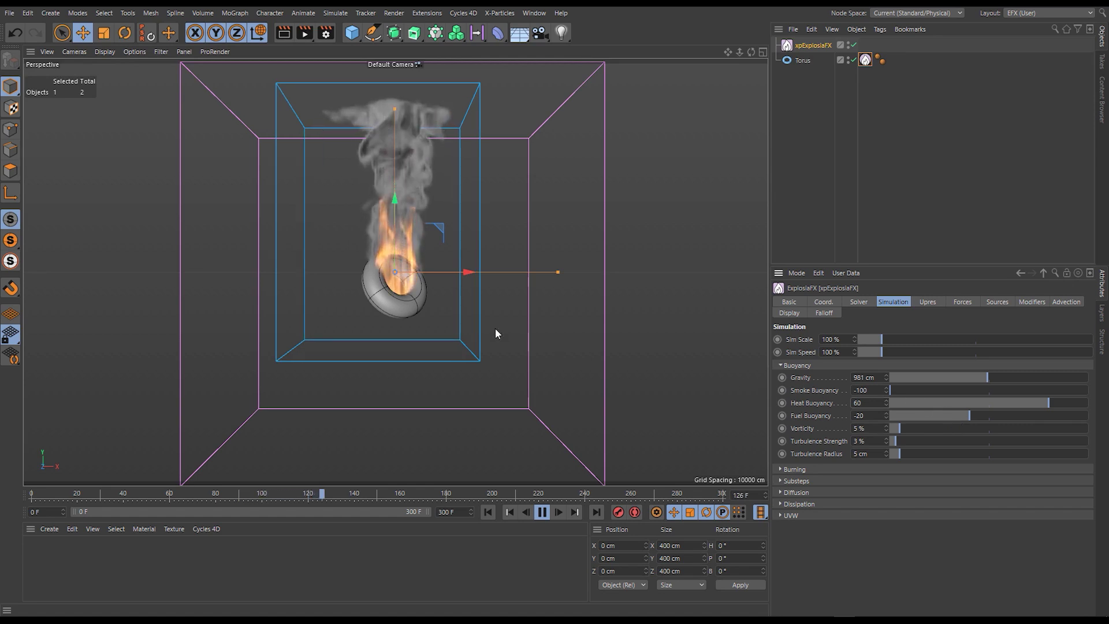
# Move the torus down to Y -136.967 cm and rewind the simulation
pyautogui.click(397, 317)
pyautogui.moveTo(393, 231); pyautogui.dragTo(393, 336)
pyautogui.click(488, 512)
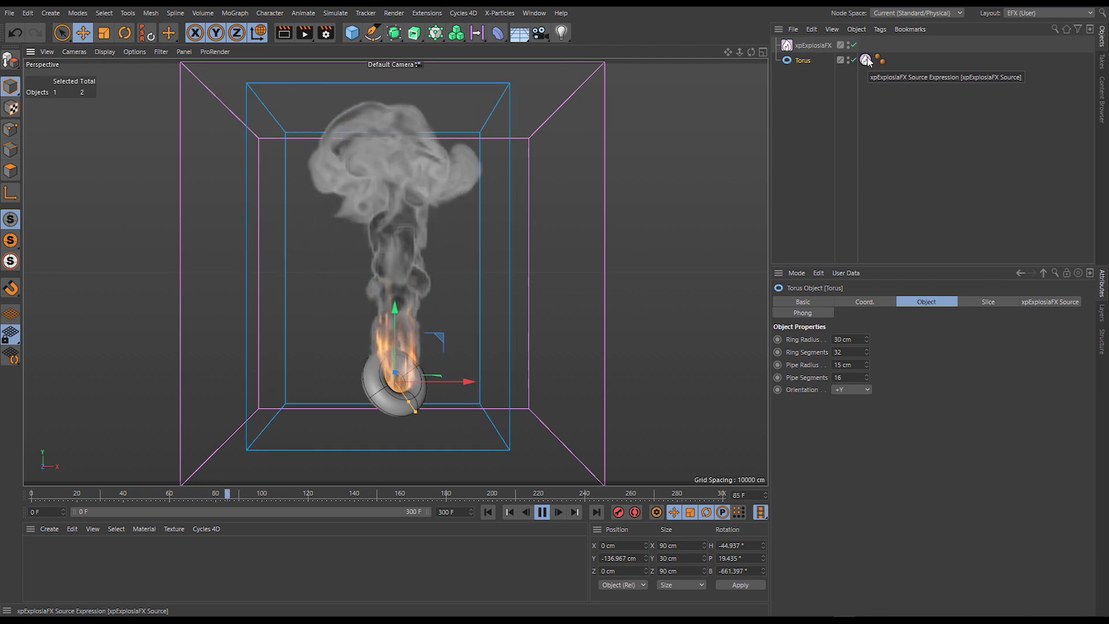
# Set the xpExplosiaFX Smoke Buoyancy to -200 and replay from the start
pyautogui.click(813, 46)
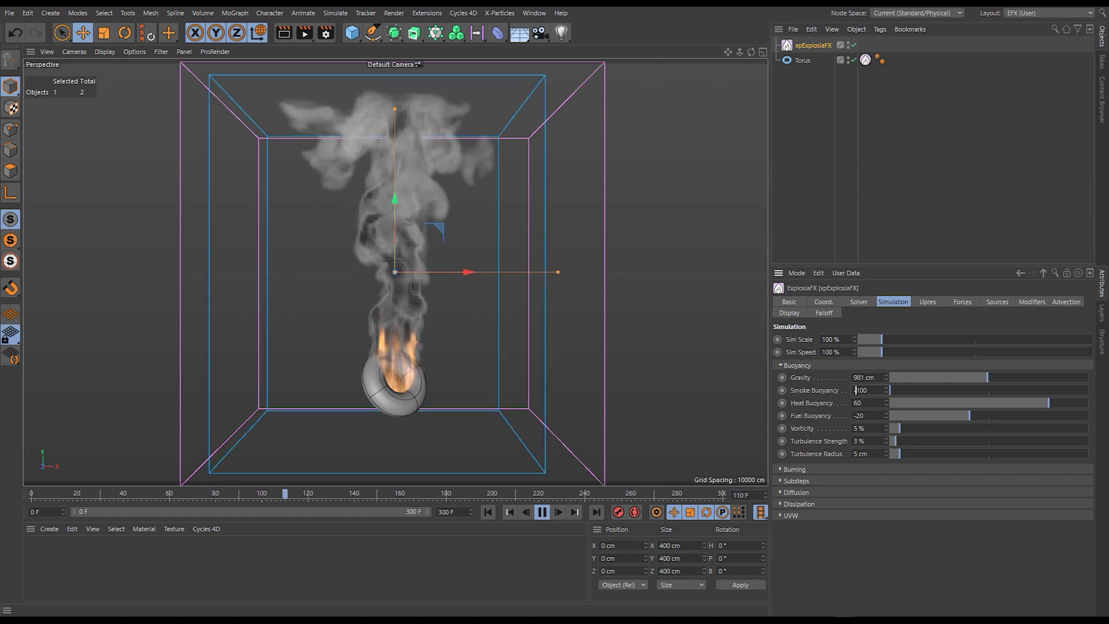
pyautogui.doubleClick(861, 390)
pyautogui.write('-200')
pyautogui.press('Return')
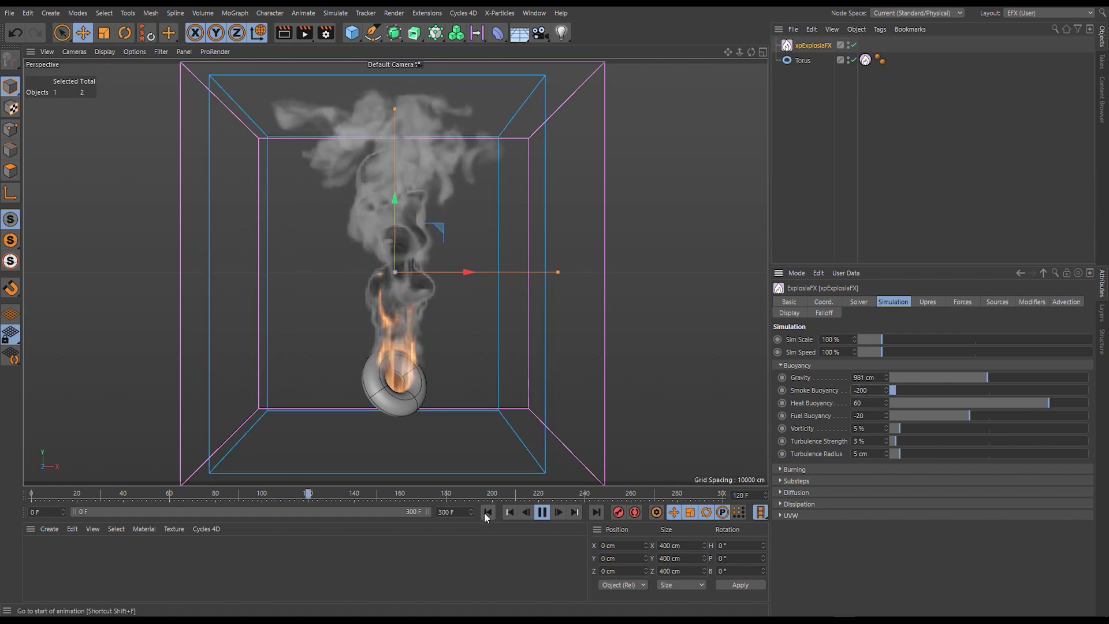
pyautogui.click(486, 513)
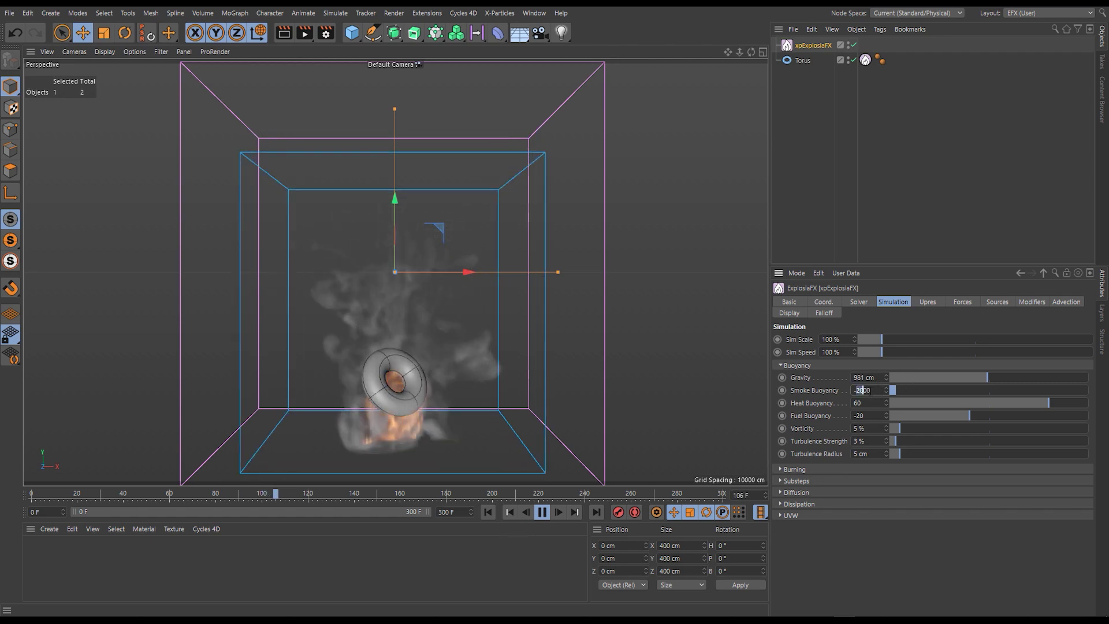
# Change Smoke Buoyancy to -500 and replay from frame 0
pyautogui.doubleClick(859, 390)
pyautogui.write('-500')
pyautogui.press('Return')
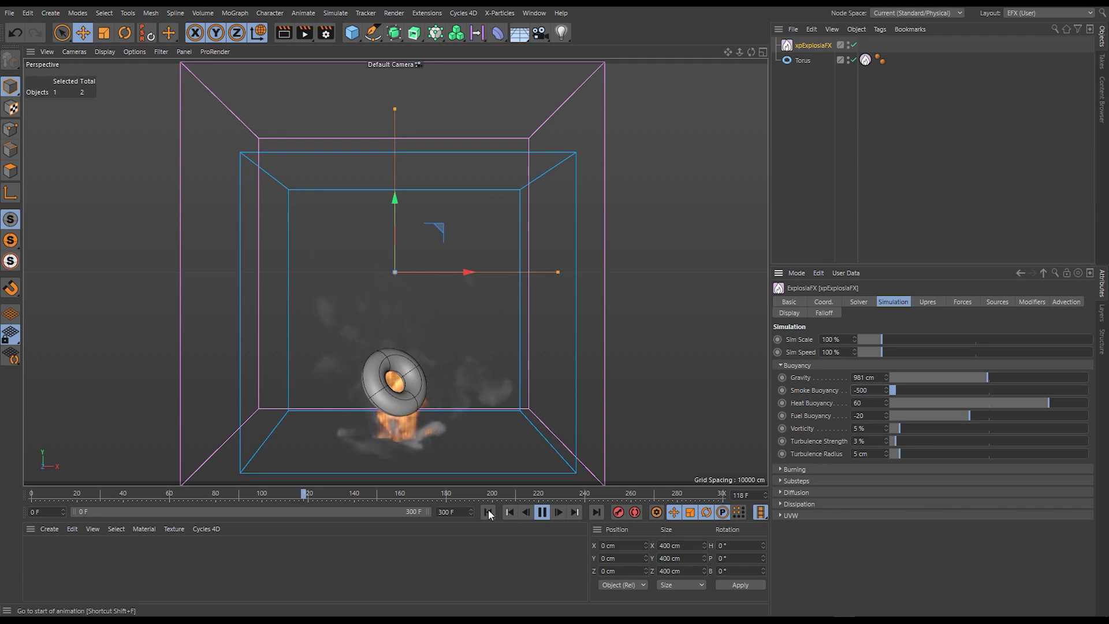
pyautogui.click(488, 512)
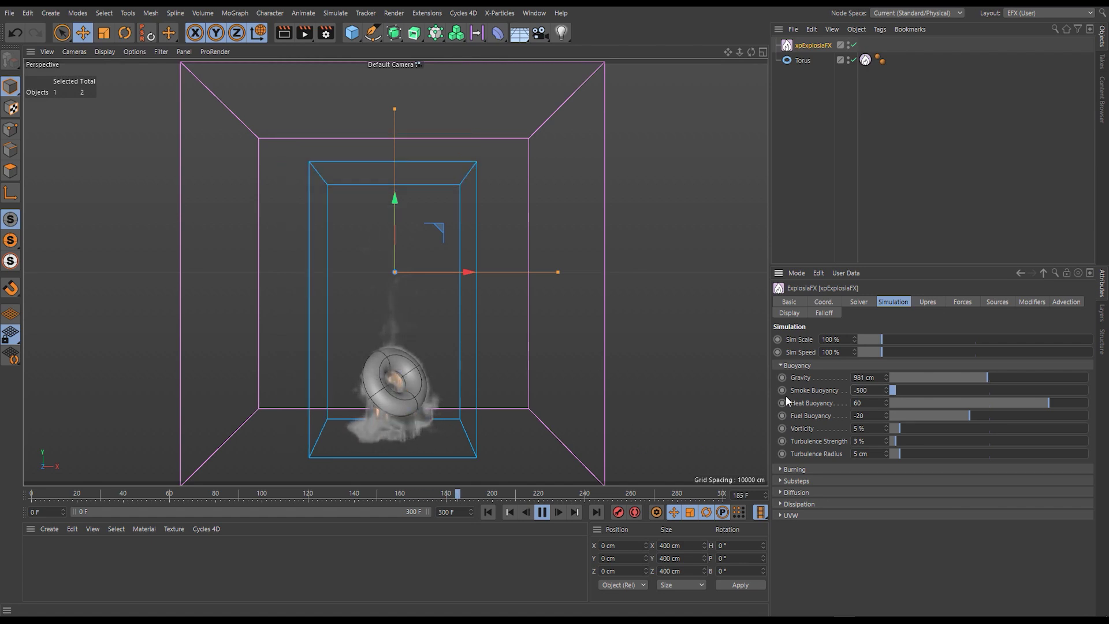
# Reset Smoke Buoyancy to its -20.1 default and replay the simulation to frame 194
pyautogui.rightClick(811, 391)
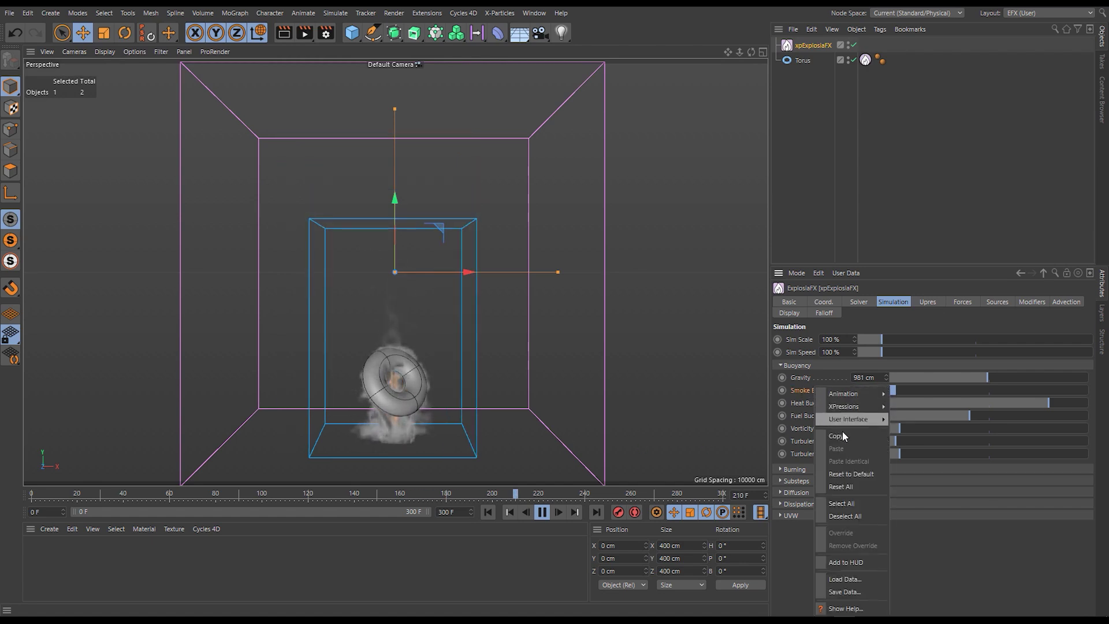
pyautogui.click(846, 474)
pyautogui.click(542, 512)
pyautogui.click(486, 512)
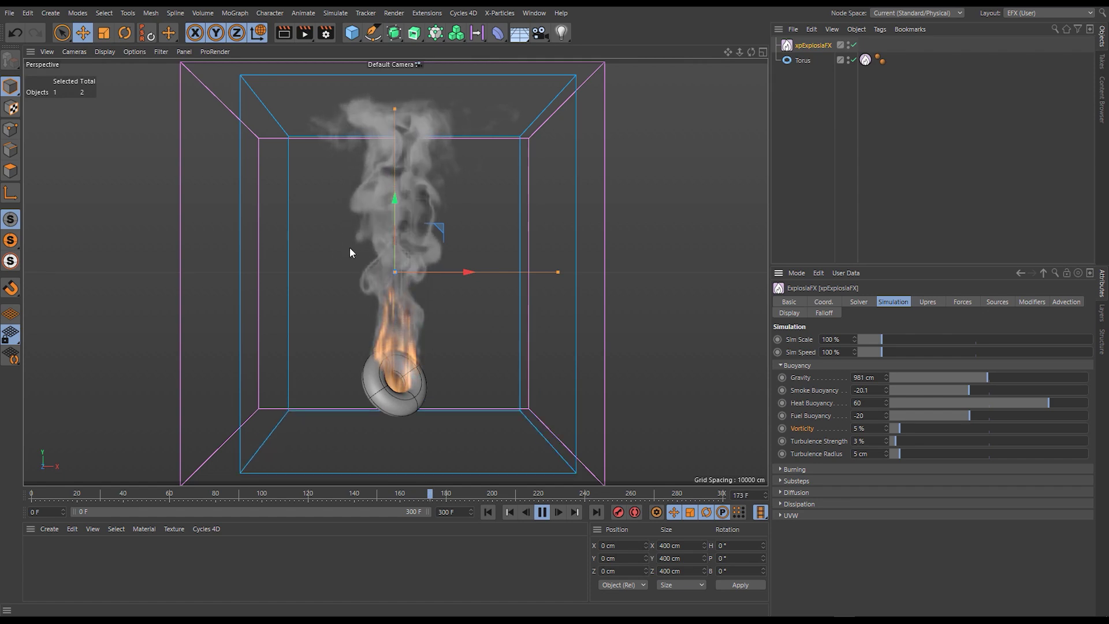
pyautogui.click(538, 513)
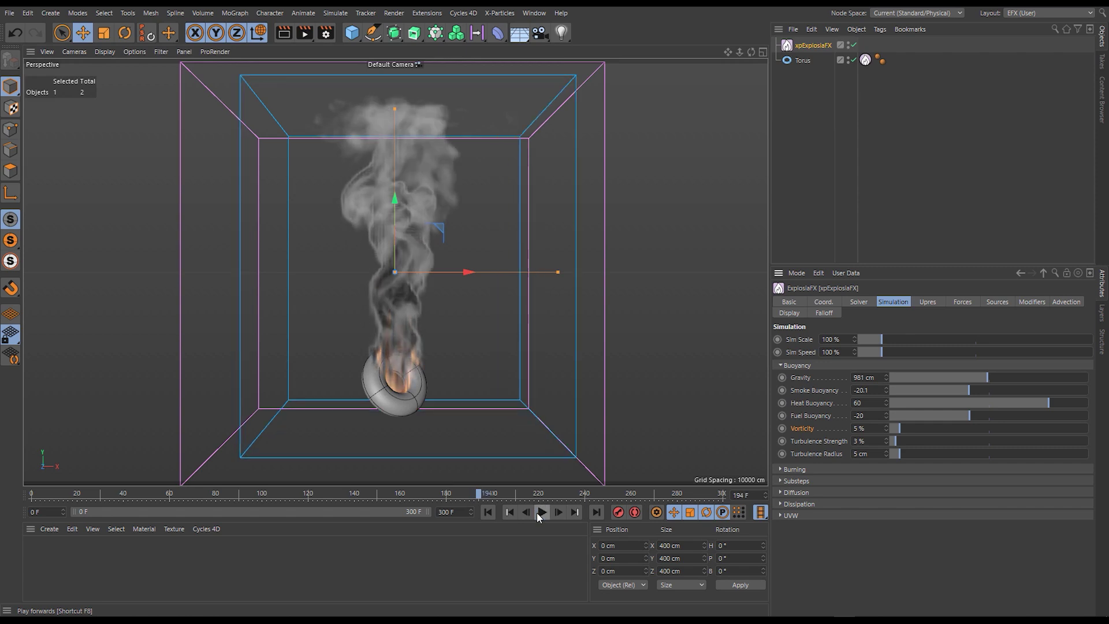
pyautogui.click(858, 302)
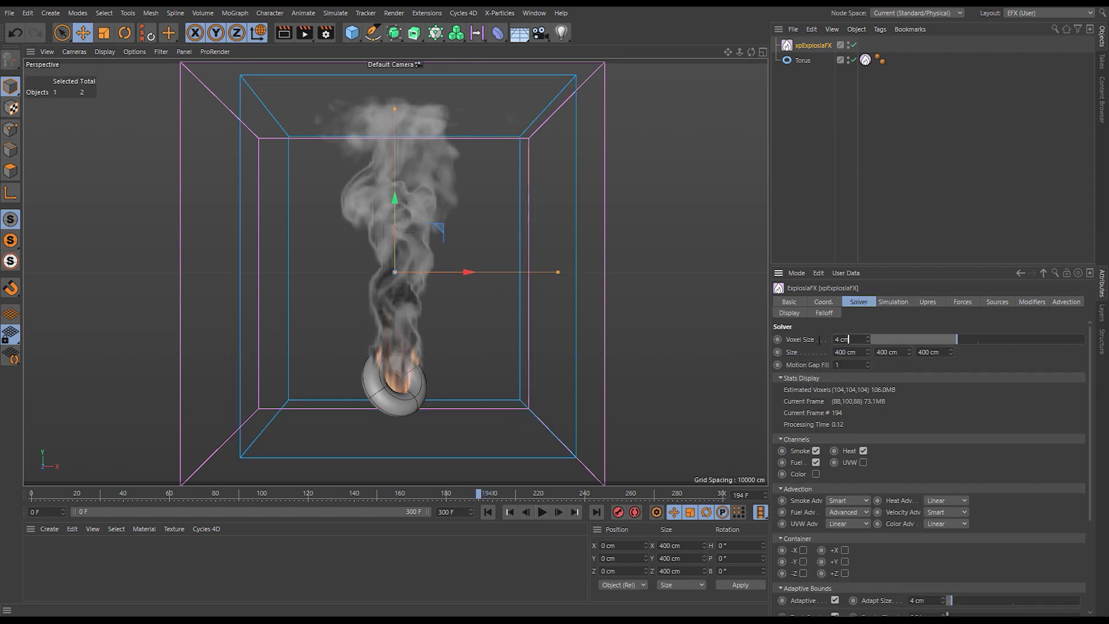
# Replay the simulation at the 2 cm voxel size up to frame 77
pyautogui.click(488, 512)
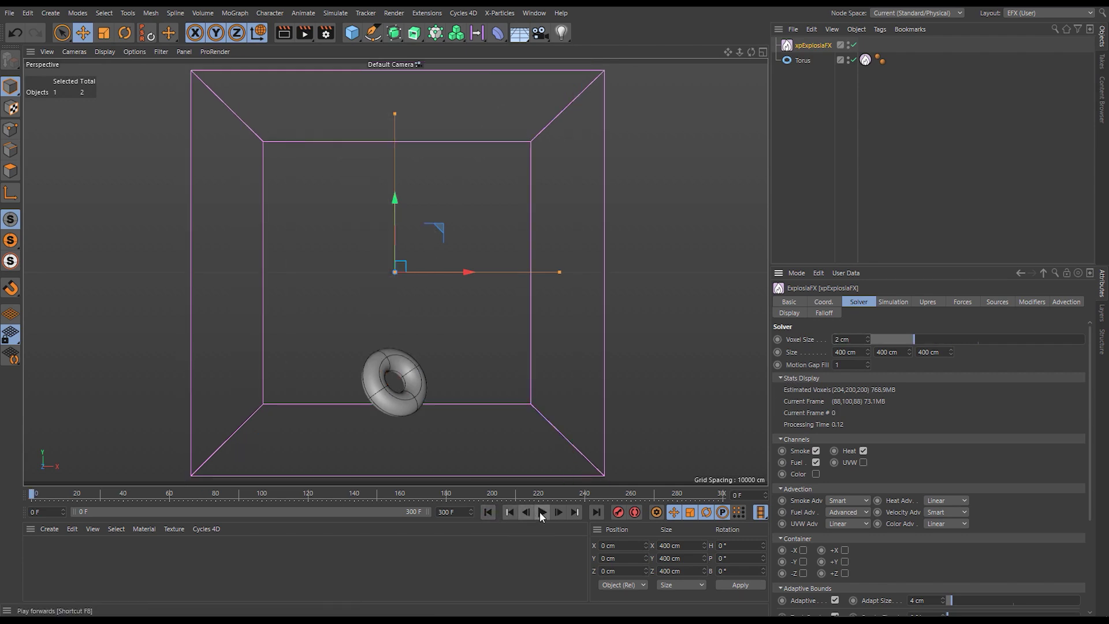
pyautogui.click(542, 511)
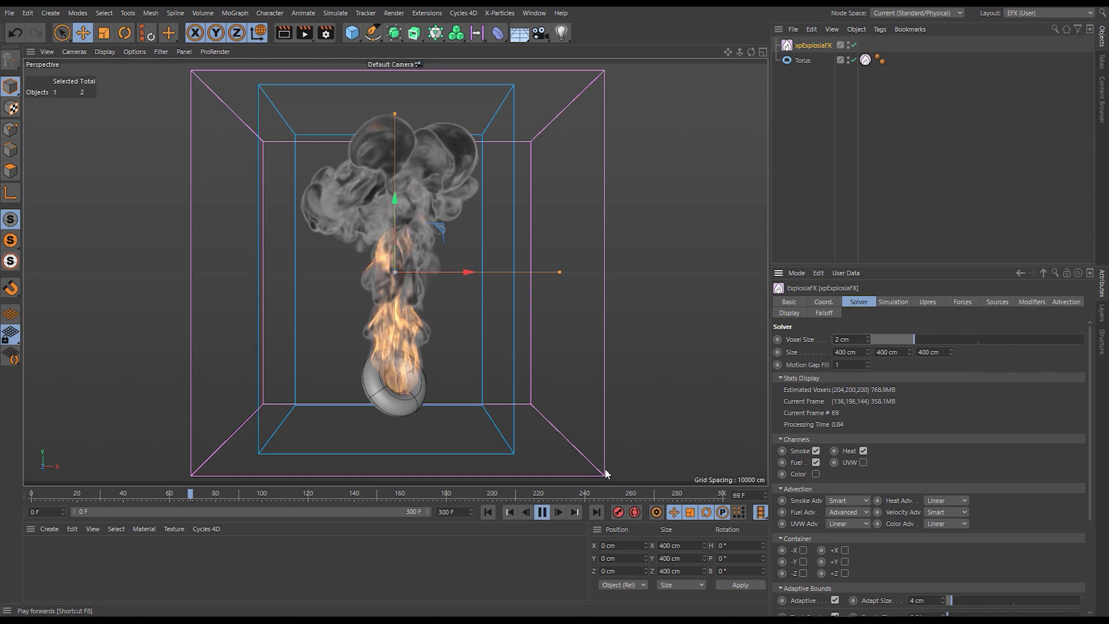
pyautogui.click(892, 302)
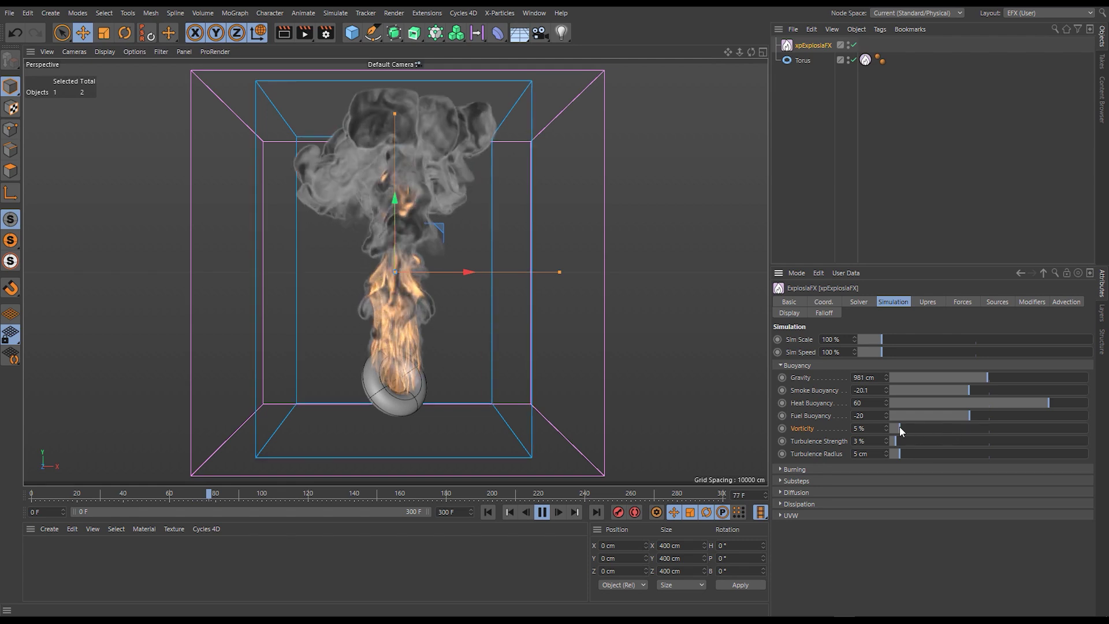
# Try Vorticity at about 18 % and 47.5 %, then settle on 21.9 %
pyautogui.moveTo(920, 428); pyautogui.dragTo(926, 428)
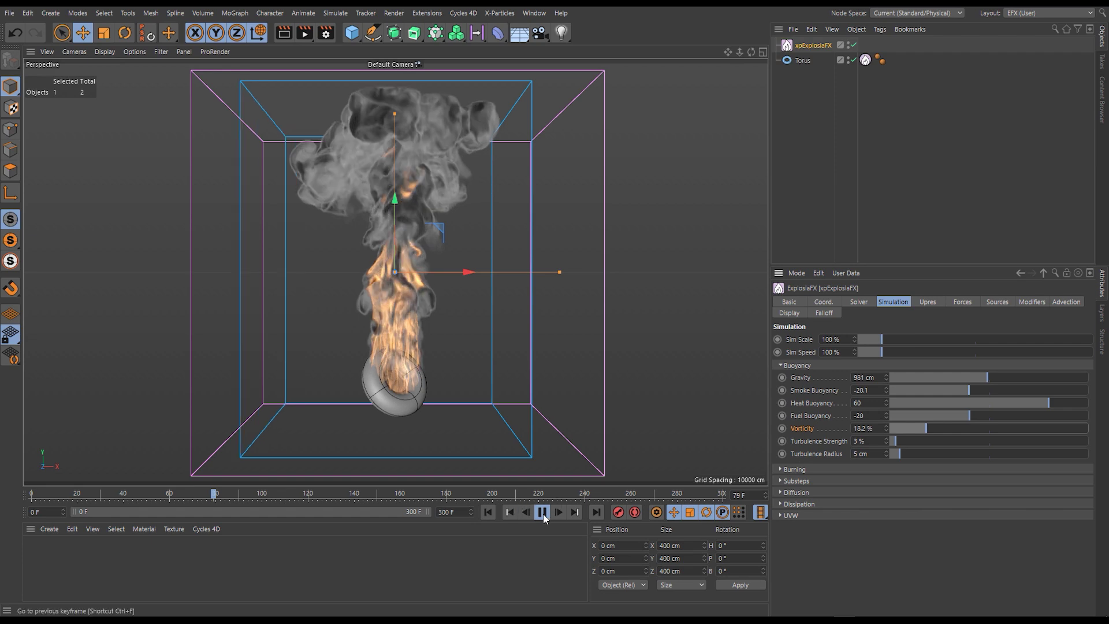
pyautogui.hotkey('shift', 'f')
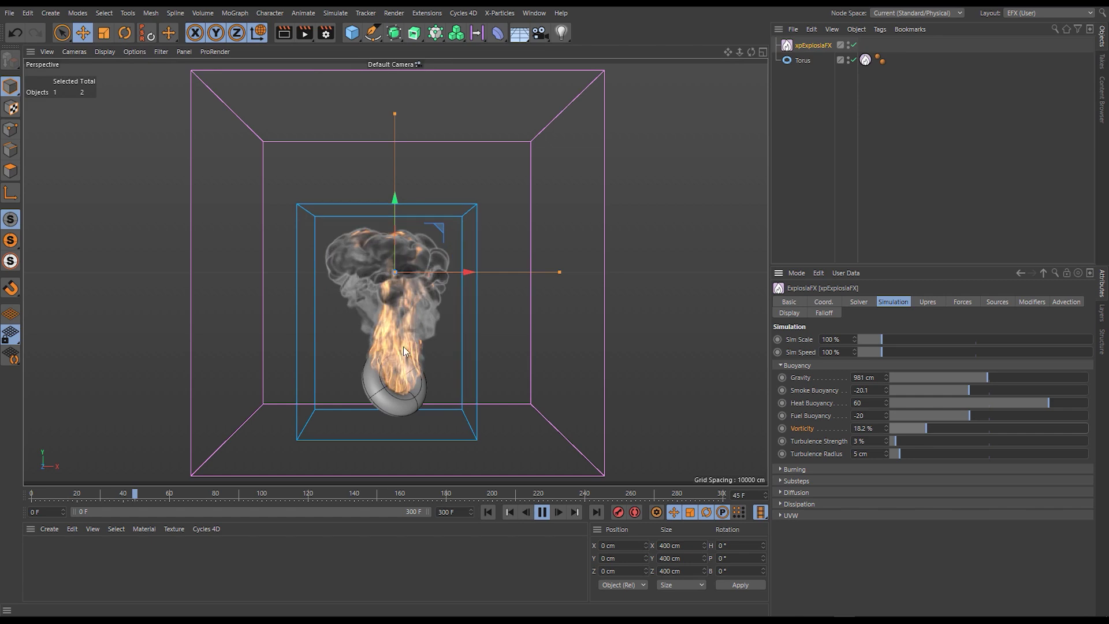
pyautogui.moveTo(926, 428); pyautogui.dragTo(995, 429)
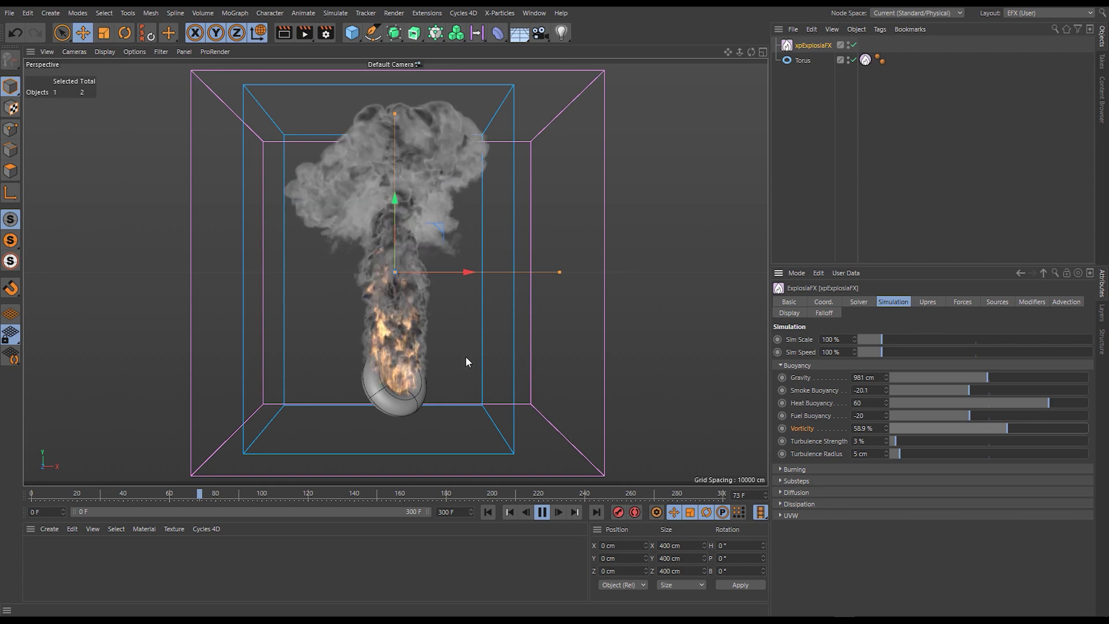
pyautogui.press('F8')
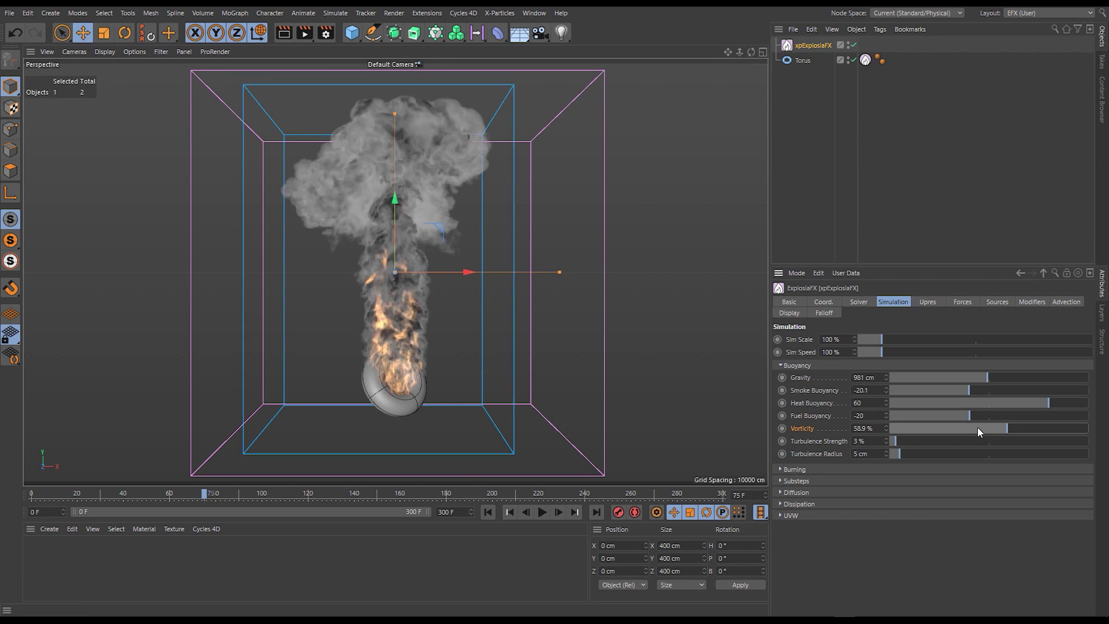
pyautogui.moveTo(978, 428); pyautogui.dragTo(948, 431)
# Replay the fire simulation at 21.9 % vorticity and stop to inspect the smoke
pyautogui.click(488, 512)
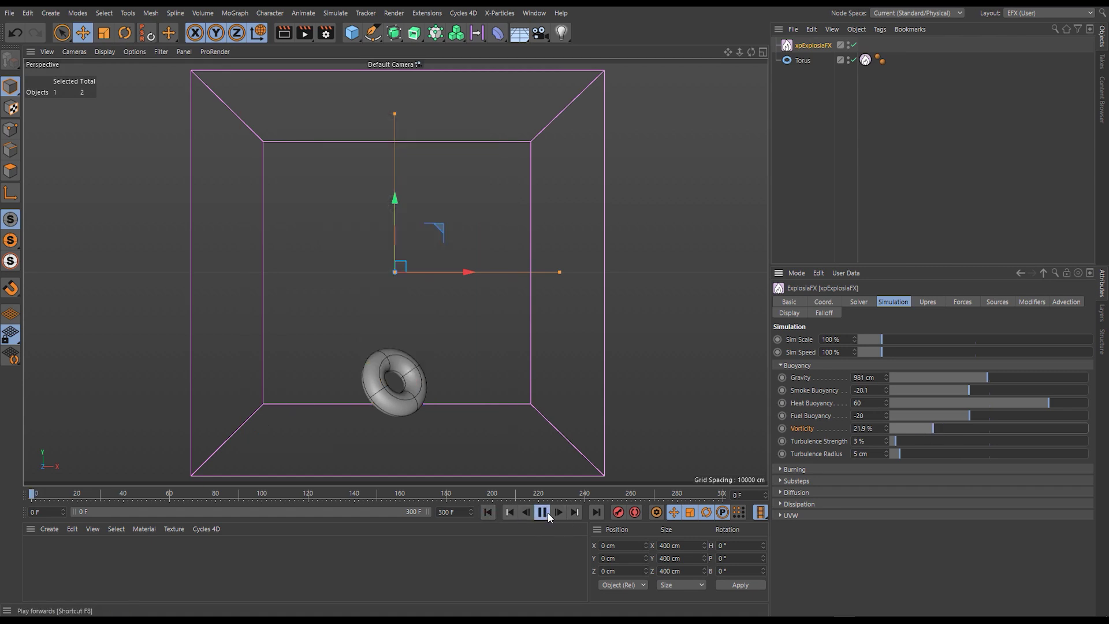
pyautogui.click(542, 511)
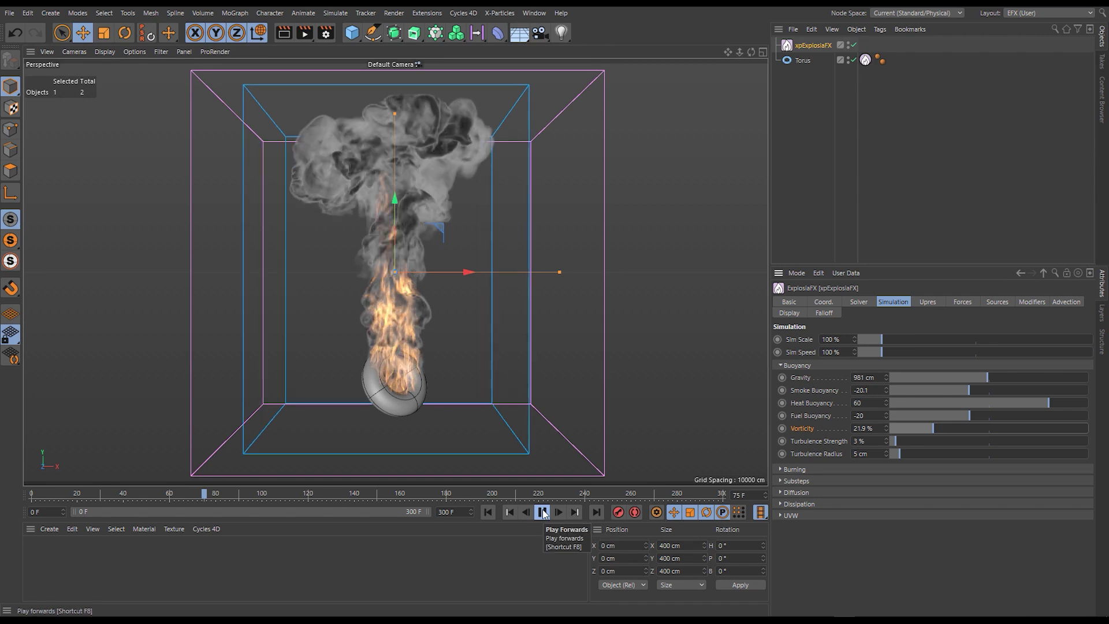
pyautogui.click(544, 512)
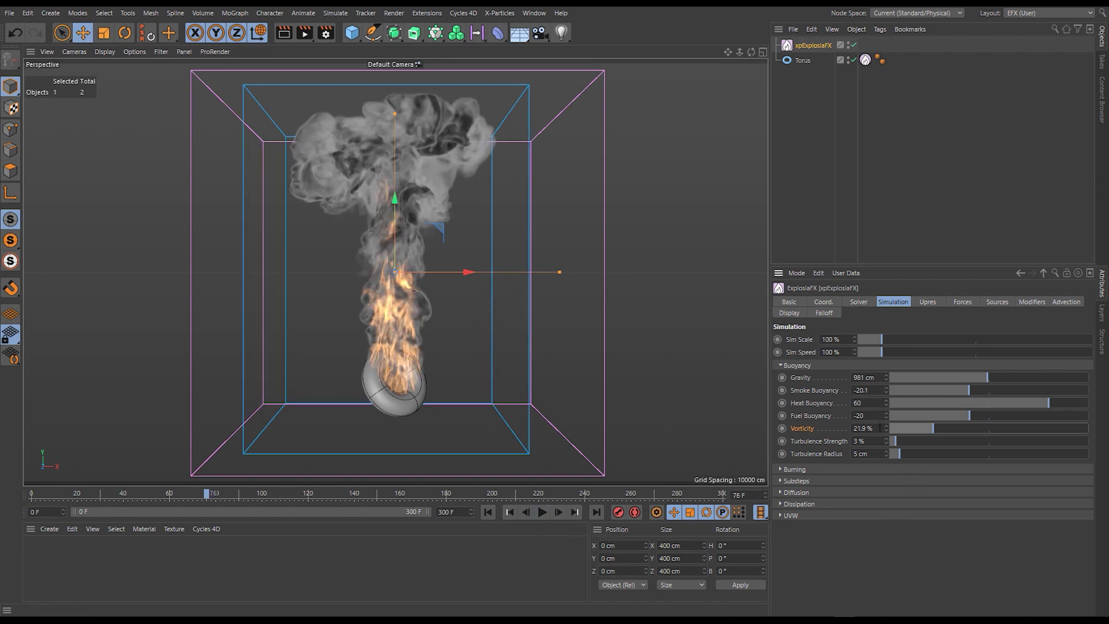
# Set the ExplosiaFX Vorticity value to 5 %
pyautogui.doubleClick(866, 428)
pyautogui.write('5')
pyautogui.press('Return')
# Replay the simulation from frame 0 and raise Turbulence Strength to 35 %
pyautogui.click(487, 512)
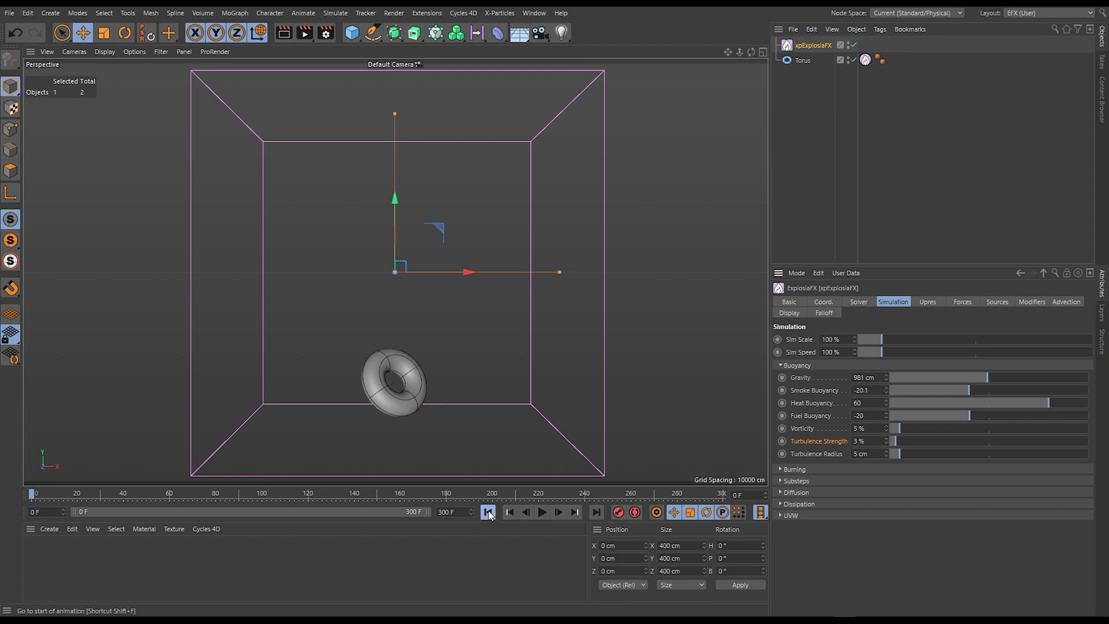
pyautogui.click(542, 512)
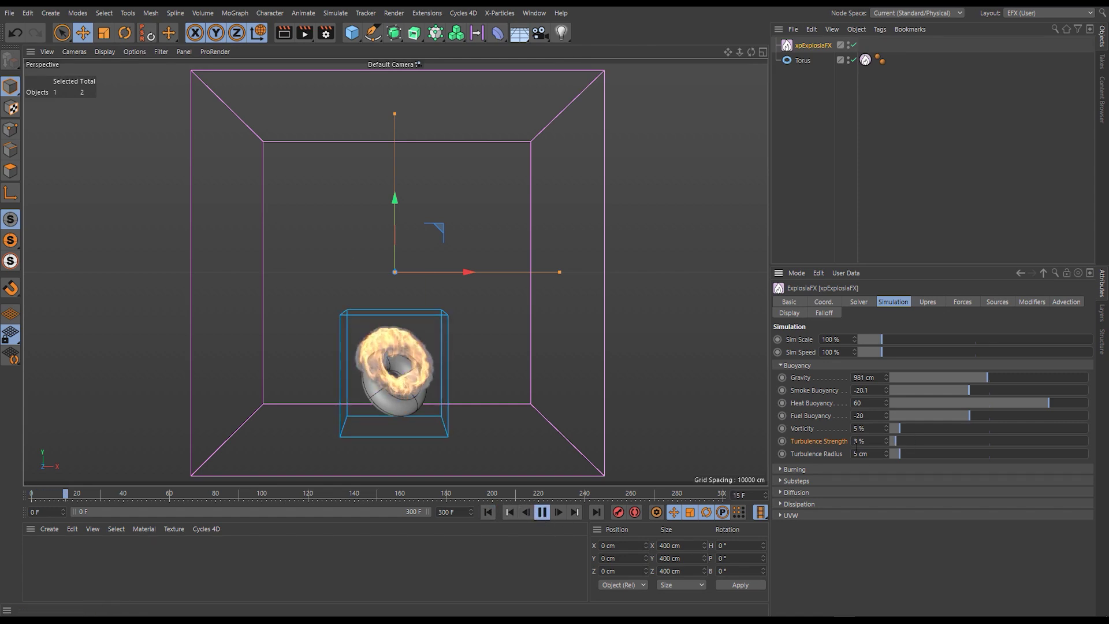
pyautogui.moveTo(913, 441); pyautogui.dragTo(959, 441)
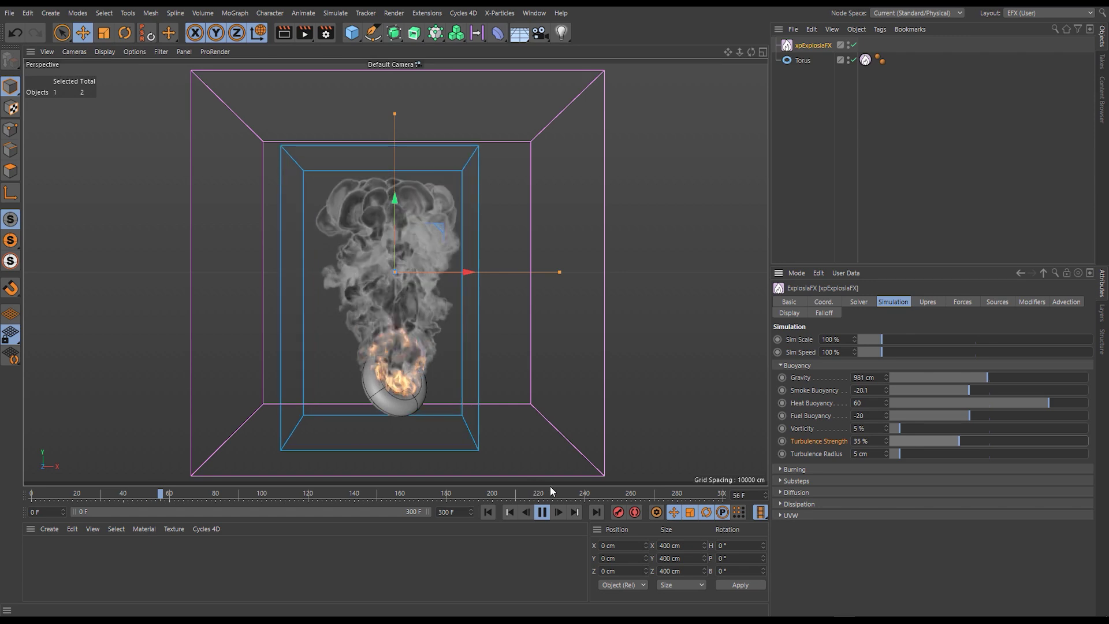
# Stop the replay at frame 61 and show the ExplosiaFX Solver settings (Voxel Size 4 cm)
pyautogui.click(542, 512)
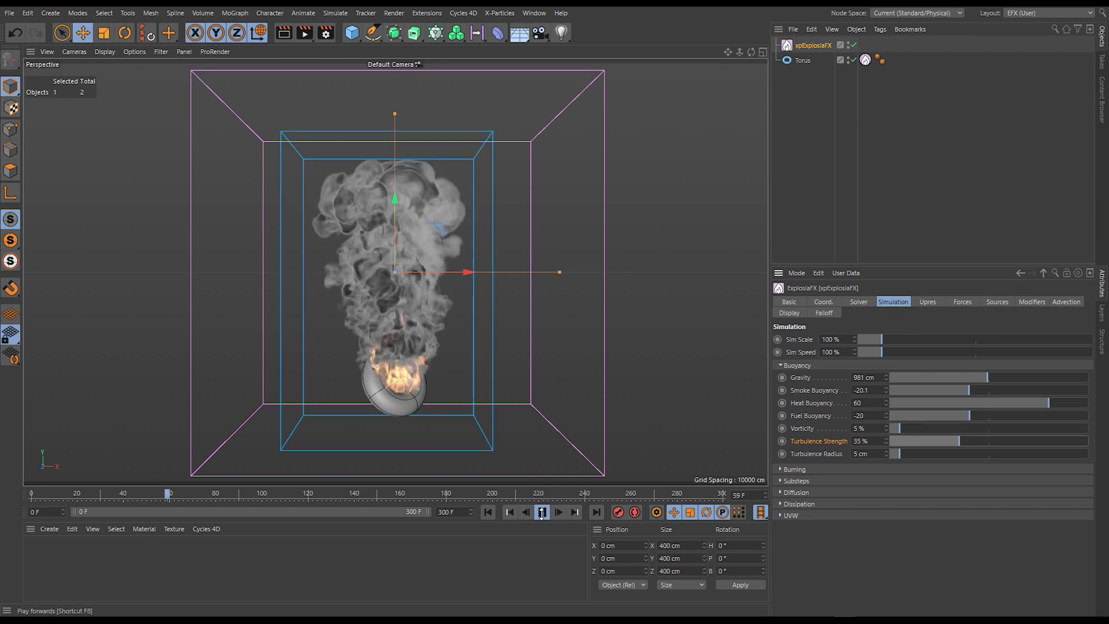
pyautogui.click(541, 512)
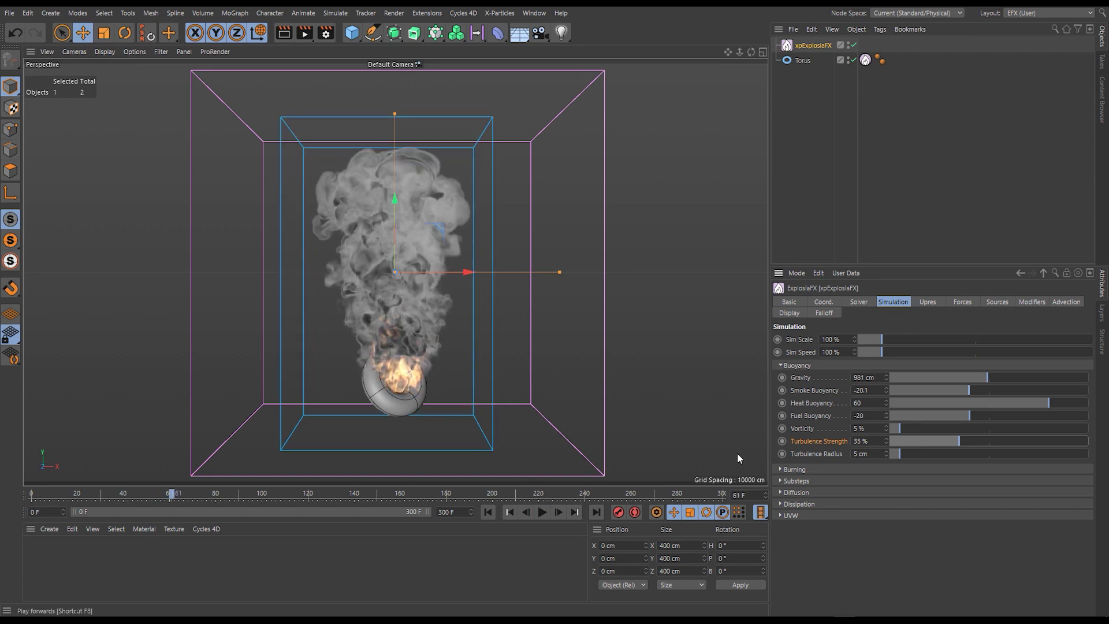
pyautogui.click(858, 302)
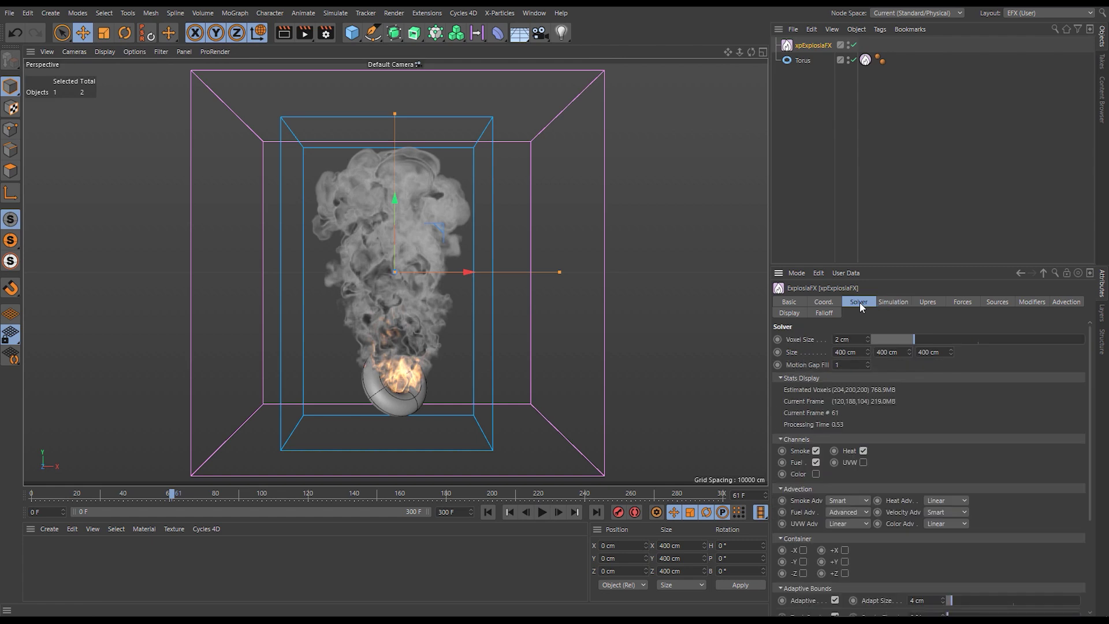
# Back on the Simulation tab, drop Turbulence Strength from 35 % to 9.4 % and replay from frame 0
pyautogui.click(486, 513)
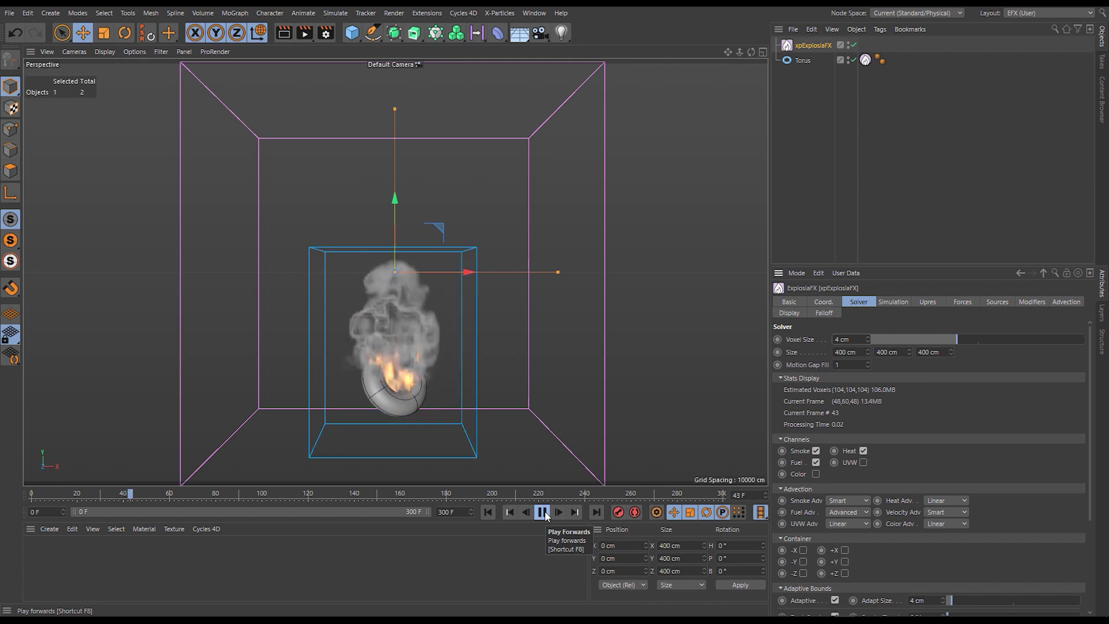
pyautogui.click(895, 305)
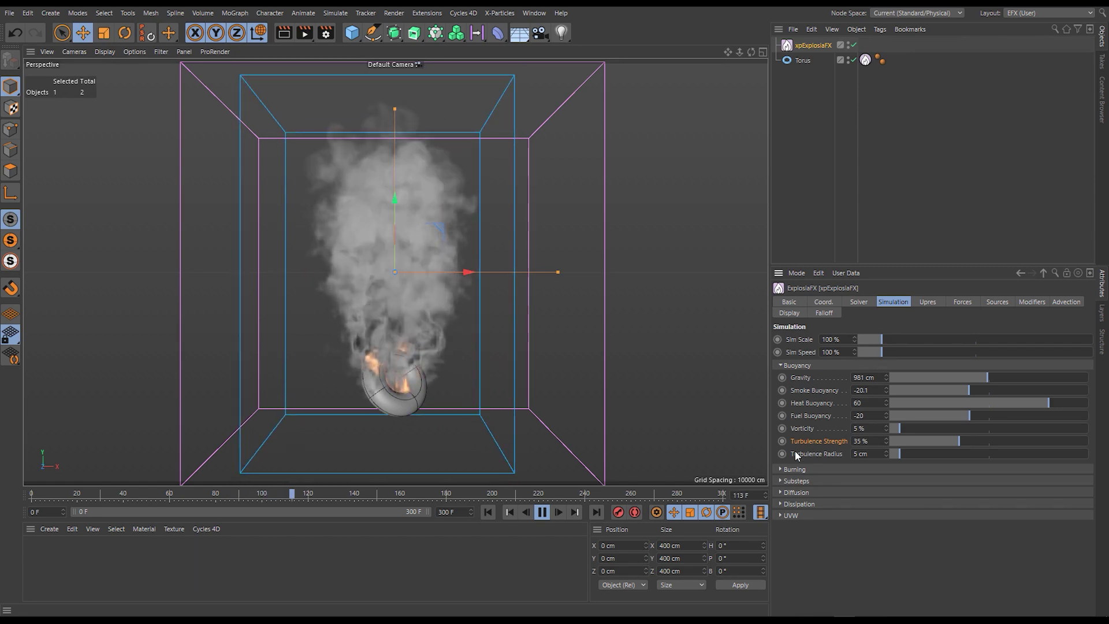
pyautogui.moveTo(953, 441); pyautogui.dragTo(909, 445)
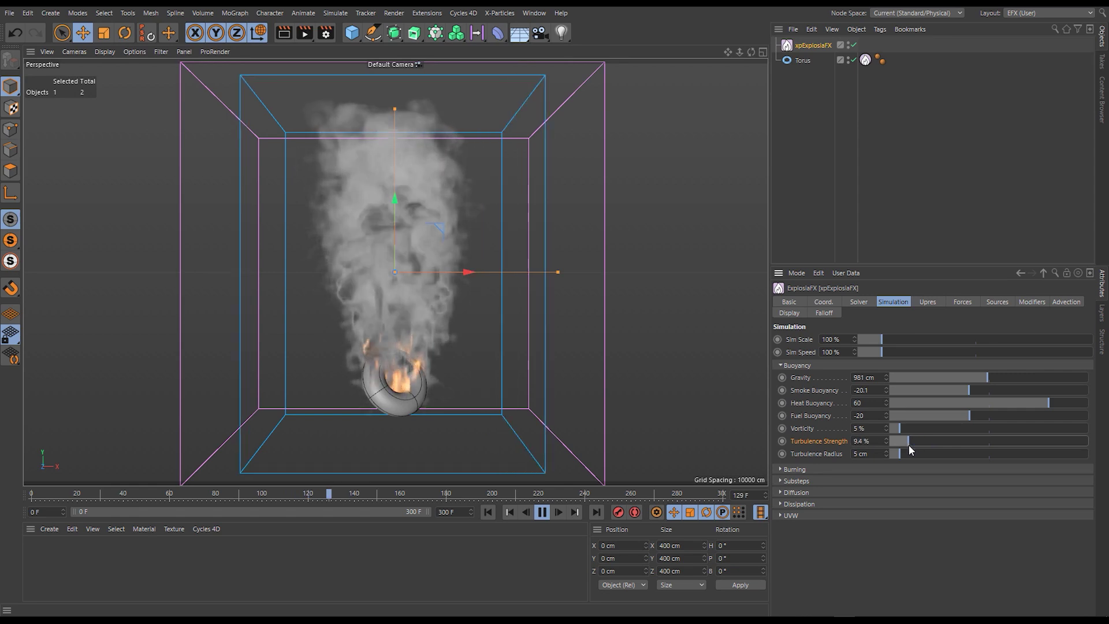
pyautogui.click(486, 512)
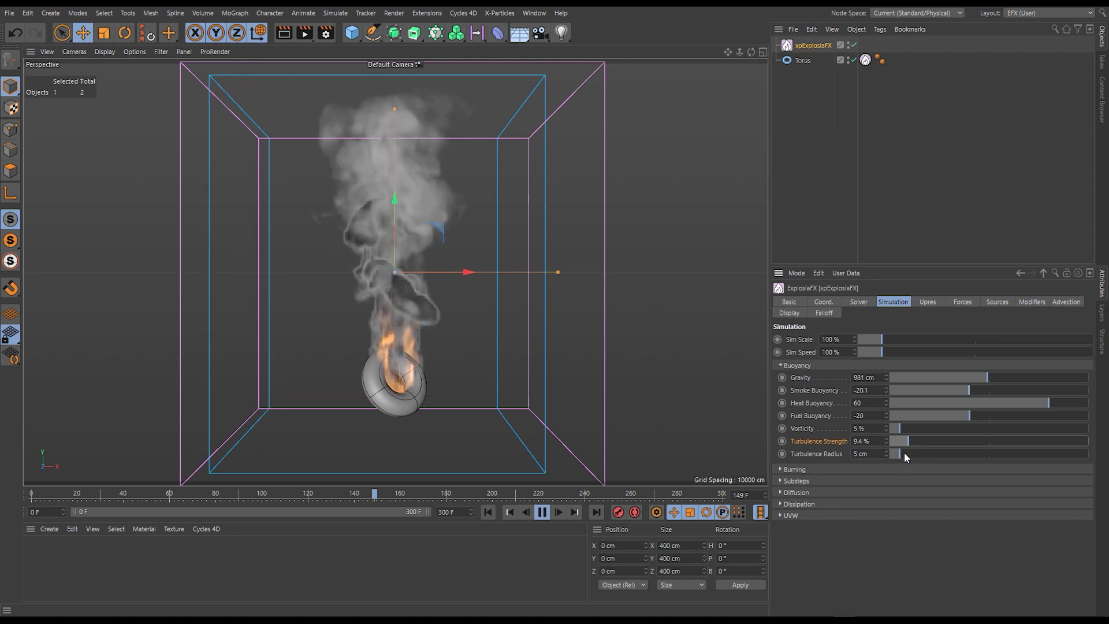
# Set Turbulence Radius to 32.7 cm and Strength to 17.6 %, then replay from frame 0
pyautogui.moveTo(903, 452); pyautogui.dragTo(955, 452)
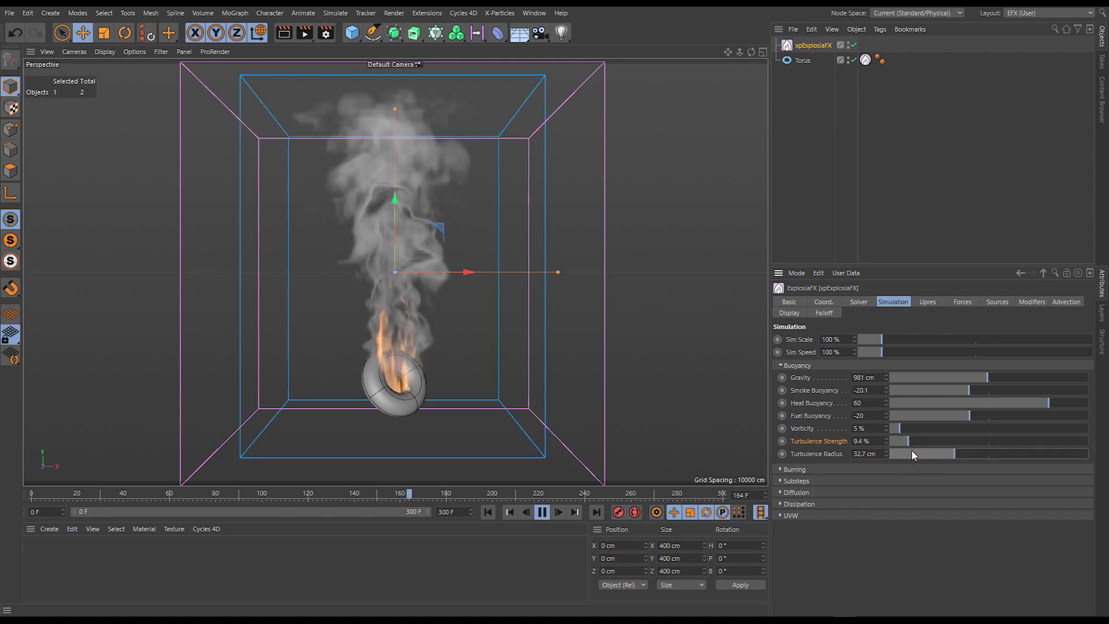
pyautogui.moveTo(906, 440); pyautogui.dragTo(923, 438)
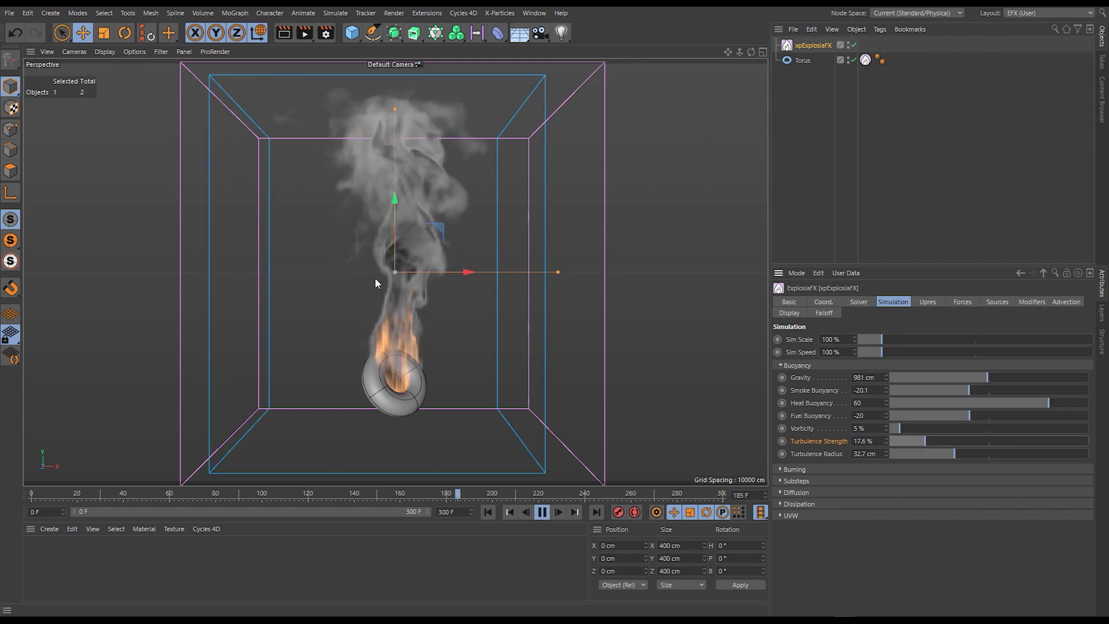
pyautogui.click(488, 512)
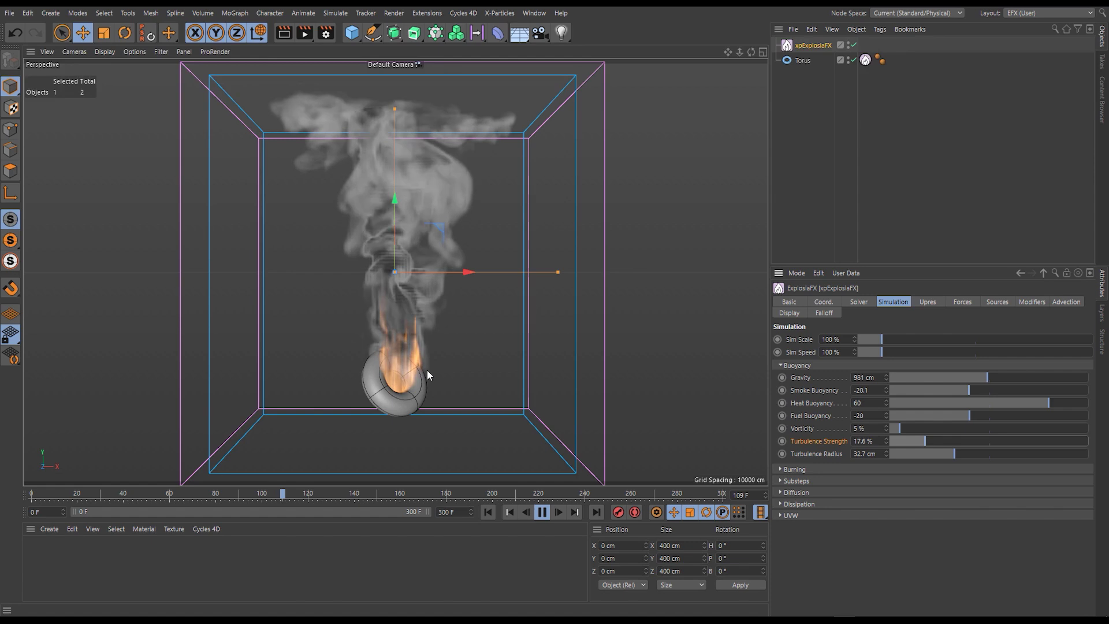
# Increase Turbulence Radius to 89.7 cm, replay from frame 0, and set Strength to 39.4 %
pyautogui.moveTo(983, 456); pyautogui.dragTo(1068, 454)
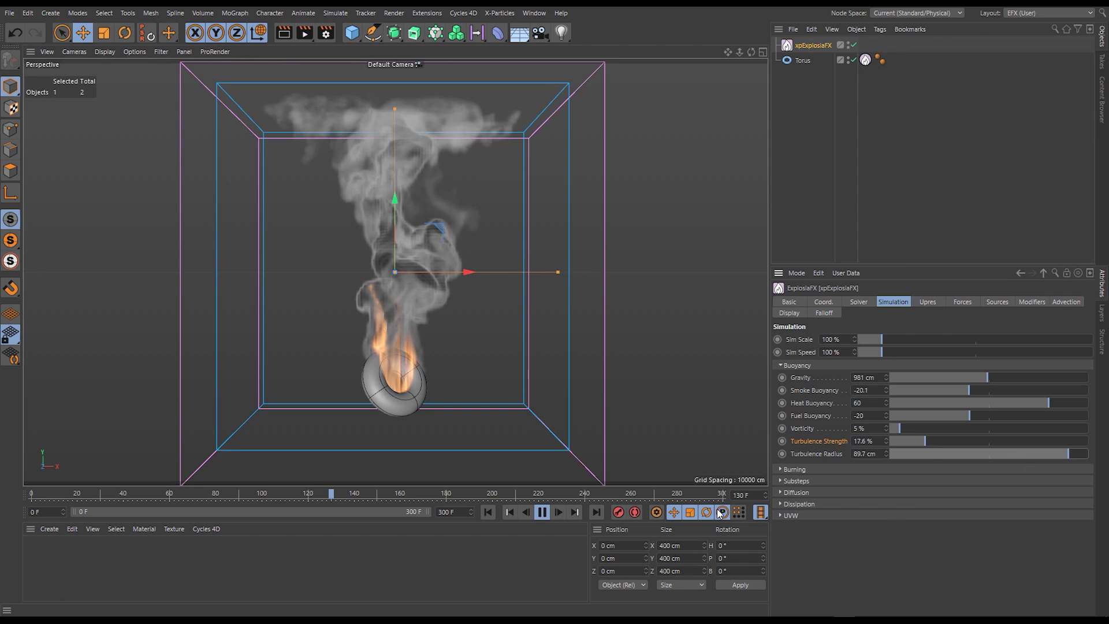
pyautogui.click(487, 512)
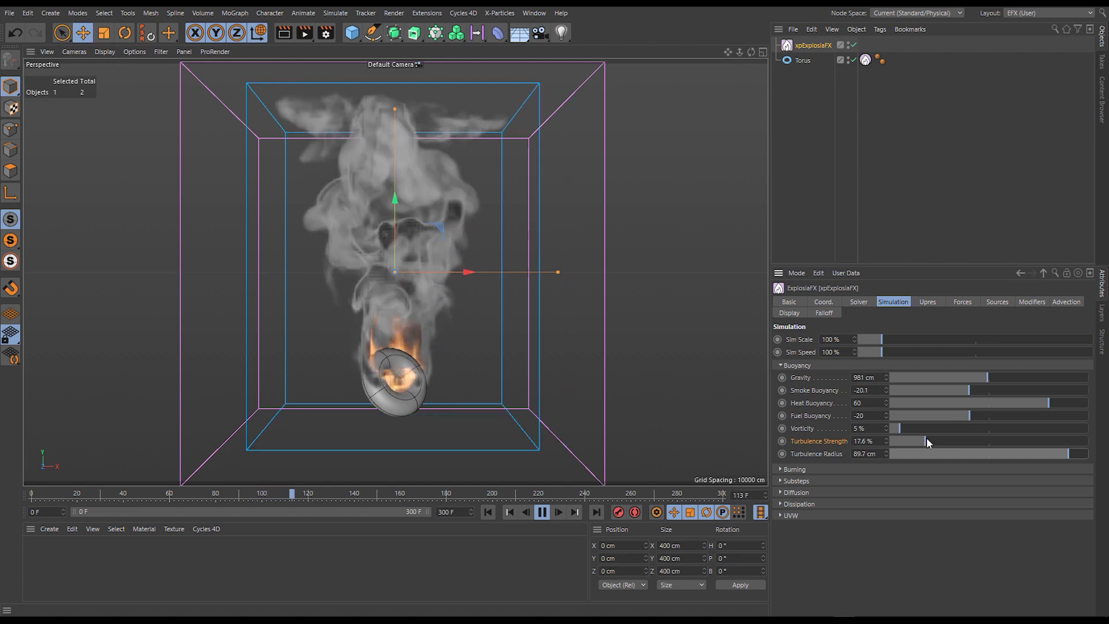
pyautogui.moveTo(926, 438); pyautogui.dragTo(968, 439)
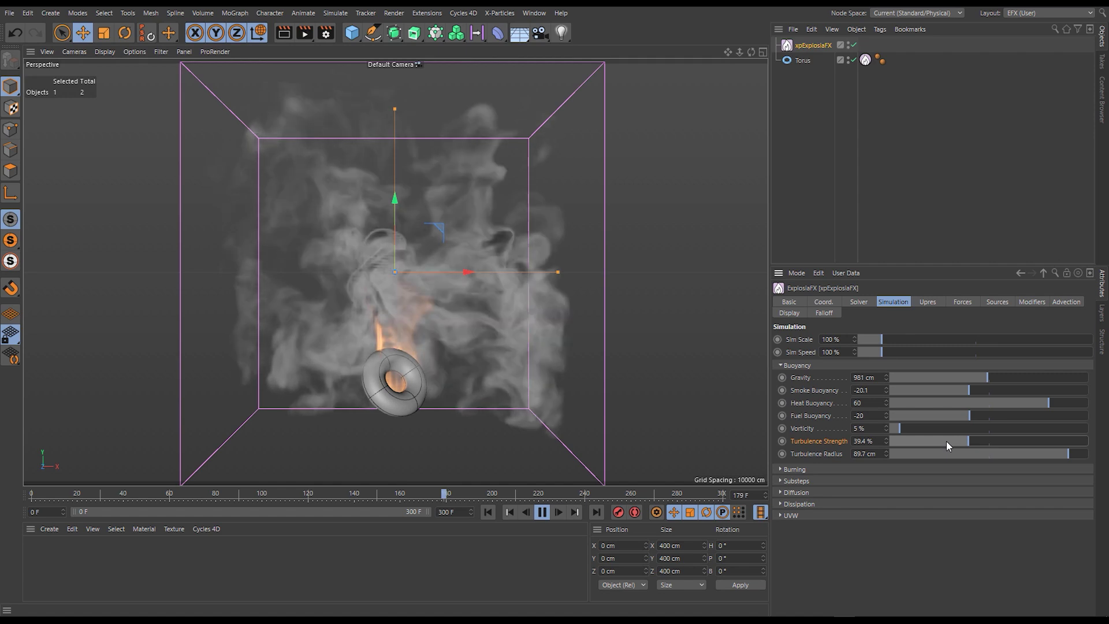
# Settle on 21.7 % Turbulence Strength and 42.6 cm Radius, then rewind the sim to frame 0
pyautogui.moveTo(961, 444); pyautogui.dragTo(936, 455)
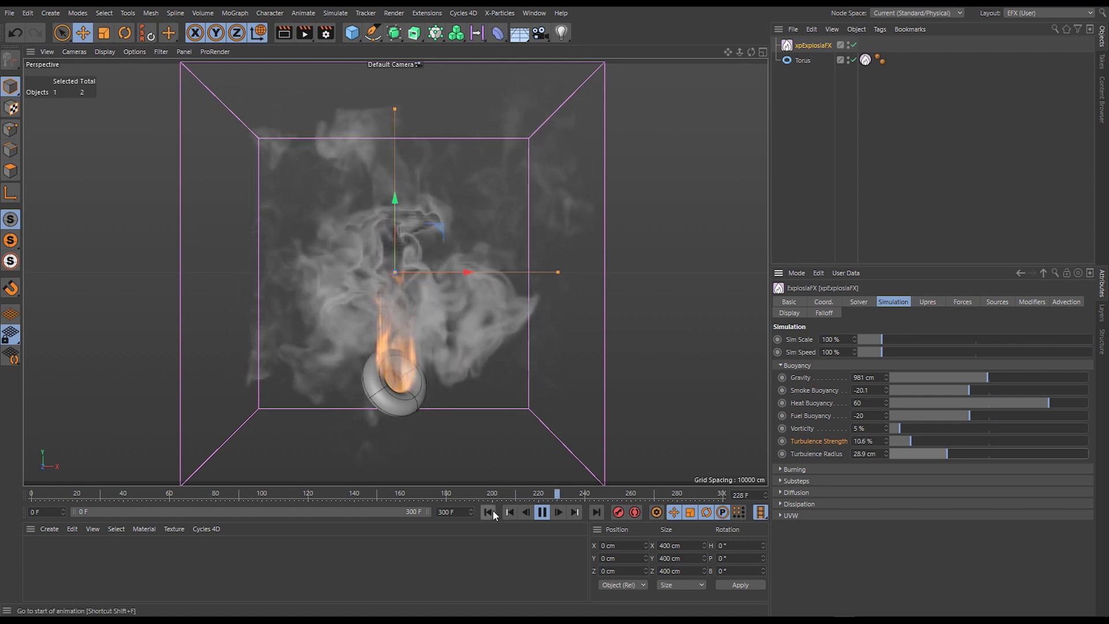
pyautogui.moveTo(910, 441); pyautogui.dragTo(965, 455)
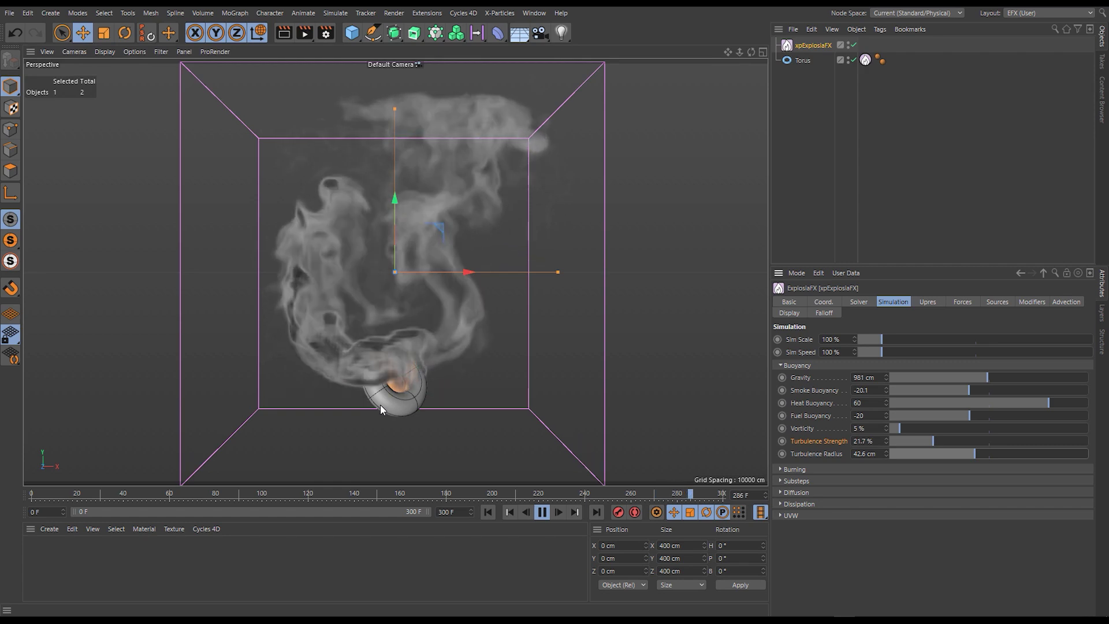
pyautogui.click(542, 512)
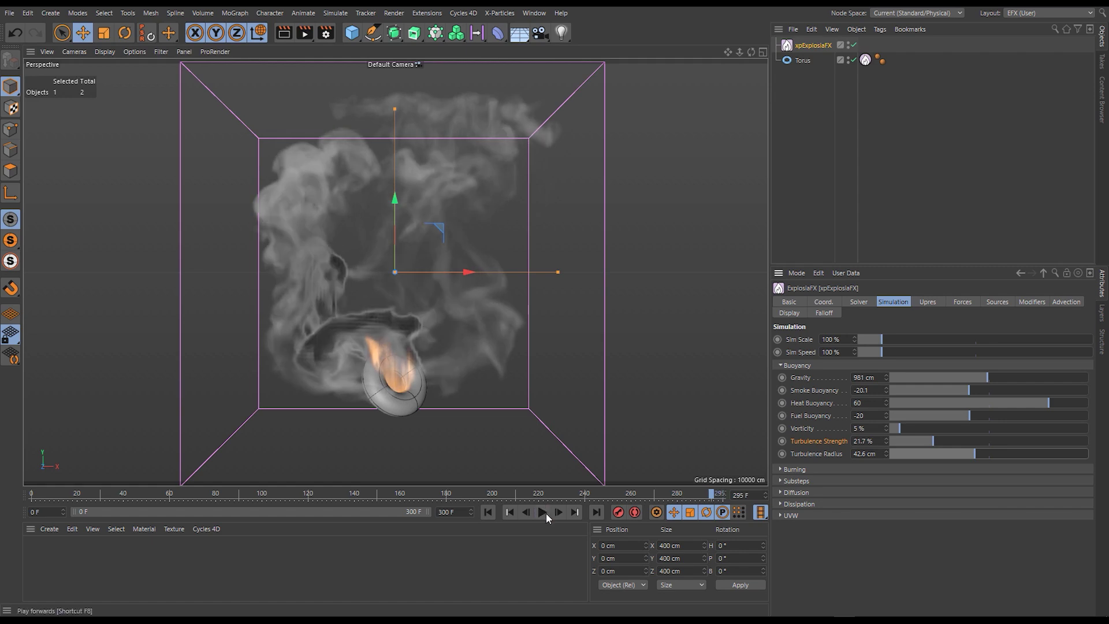
pyautogui.click(487, 512)
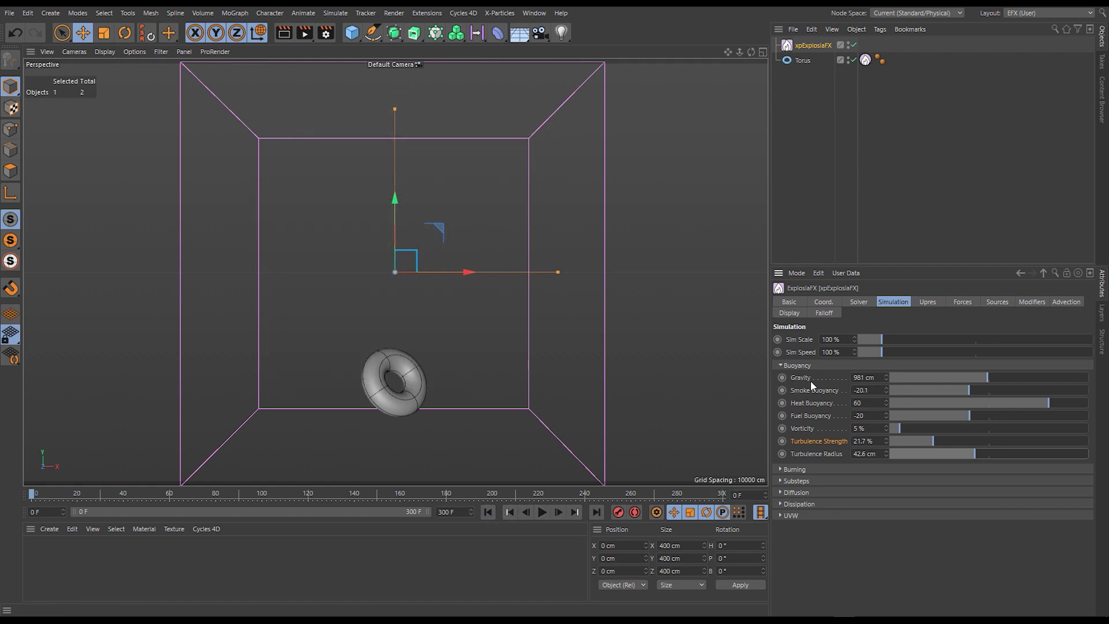